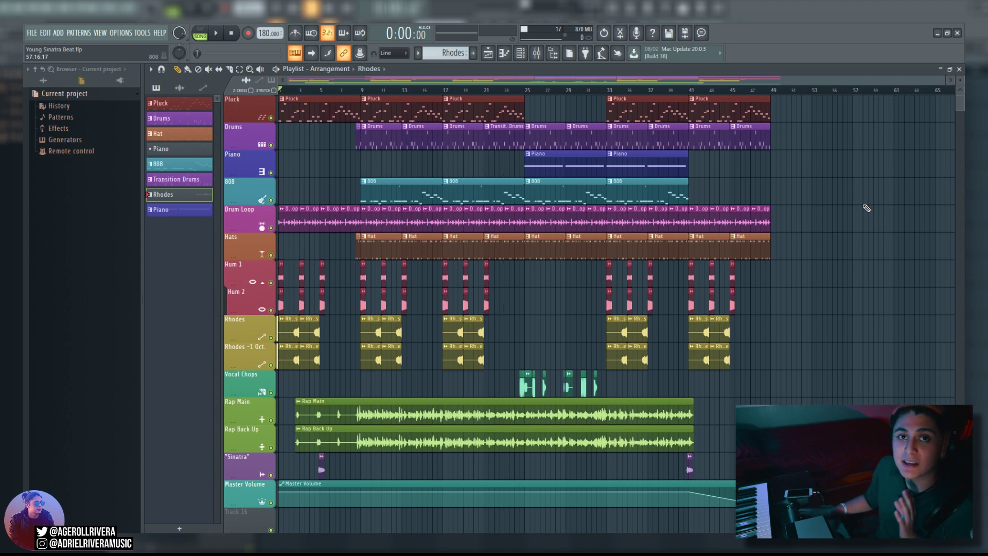
Step: Examine the mixer's channel layout and the Rap Bus effects chain, and return to the full playlist arrangement
key(Page_Up)
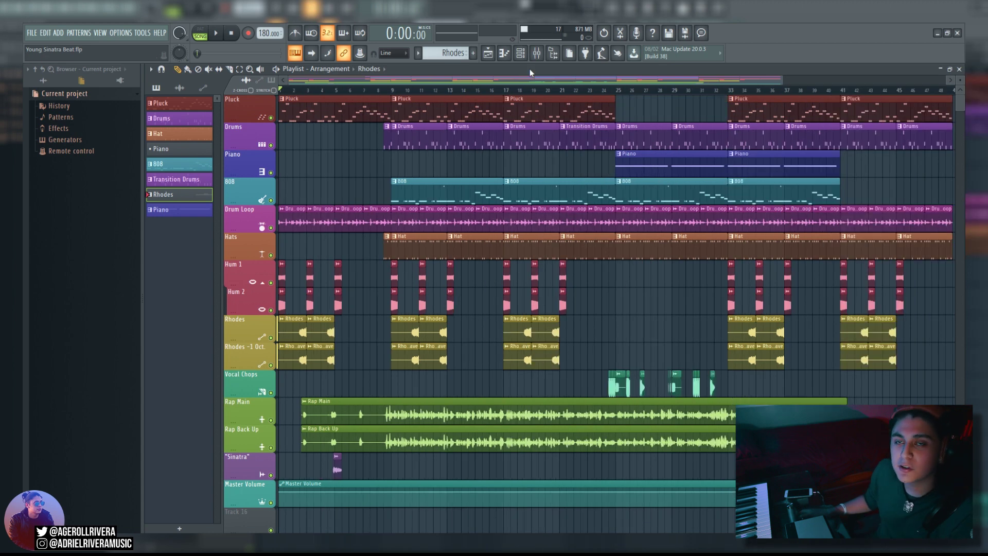
click(537, 53)
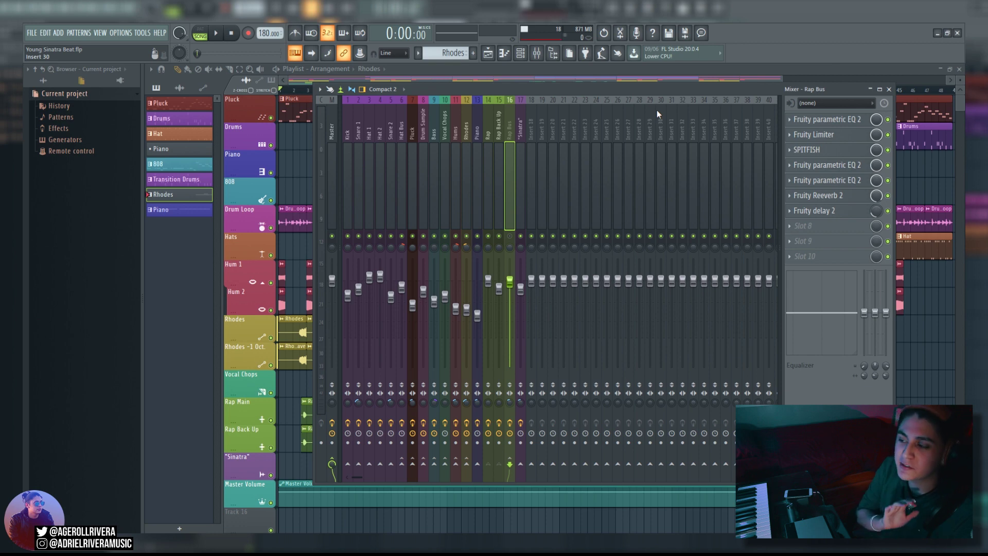
key(F9)
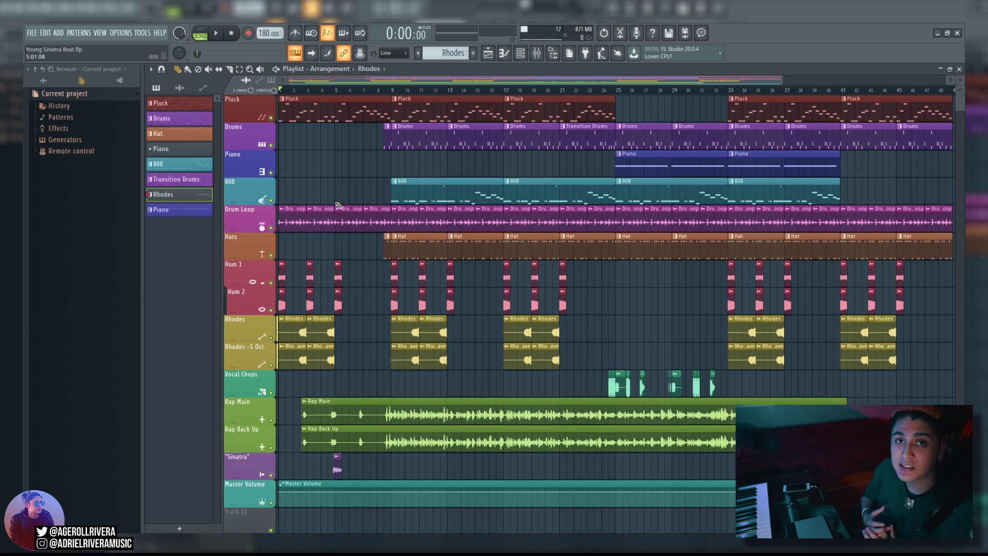
Step: Solo the Drum Loop track and audition it from the start of the arrangement
right_click(278, 209)
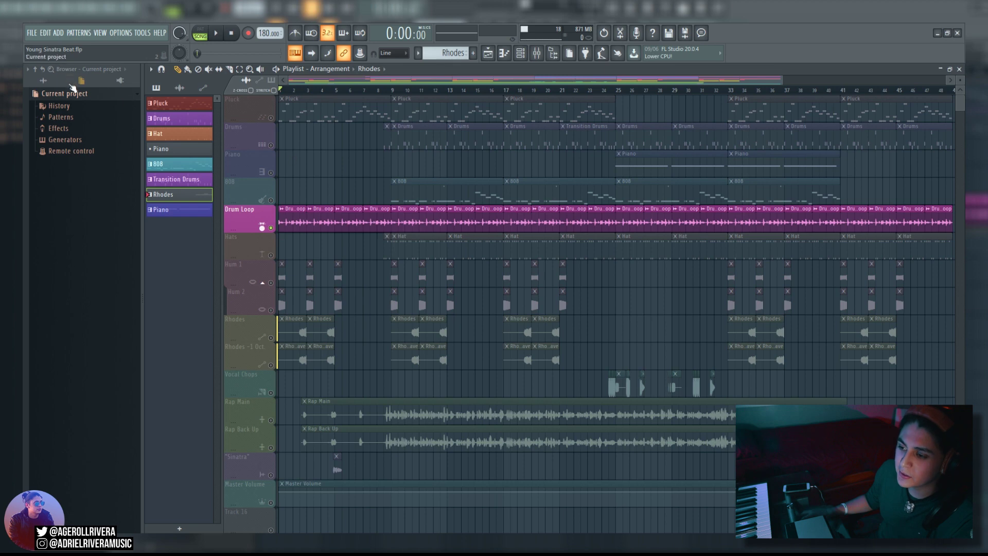
scroll(386, 221, up, 4)
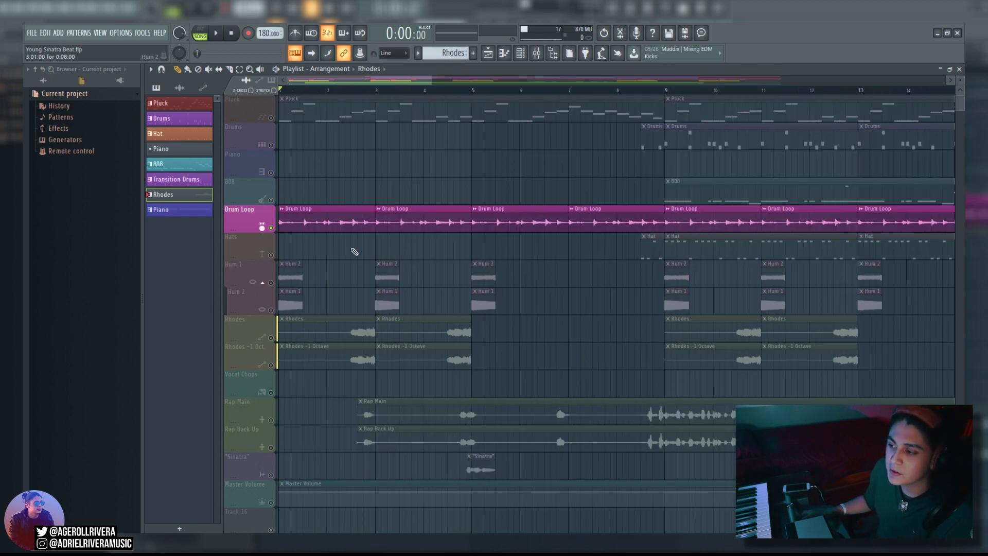
scroll(376, 304, up, 1)
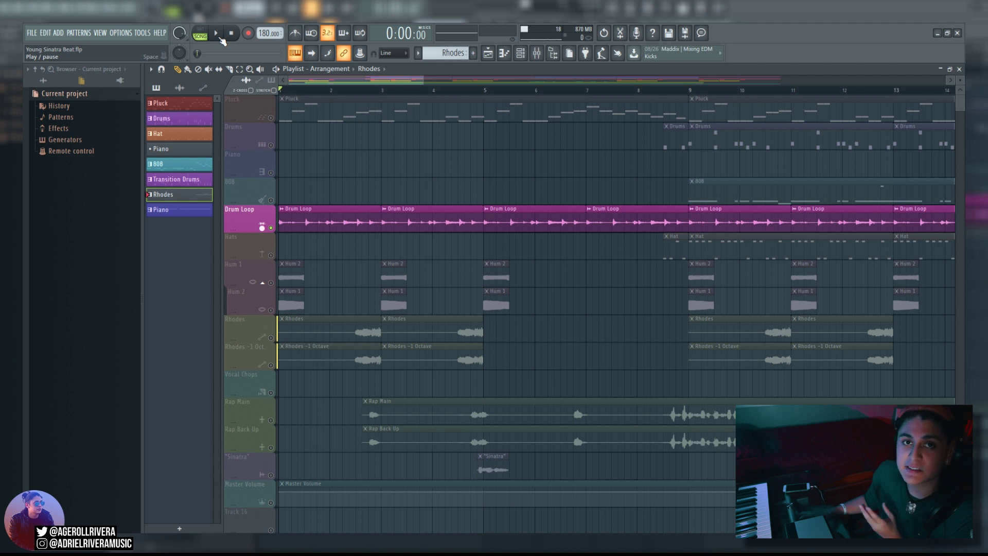
click(221, 39)
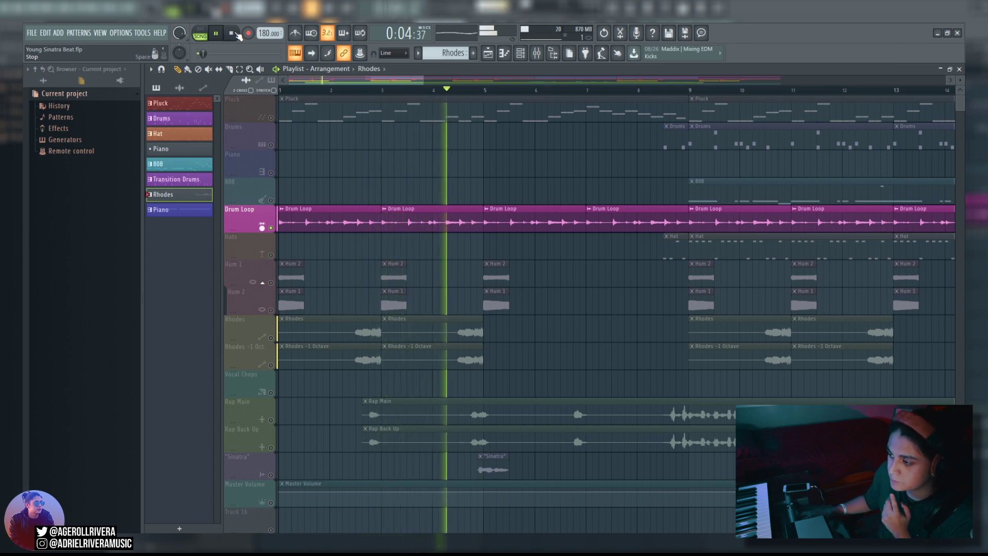
click(235, 34)
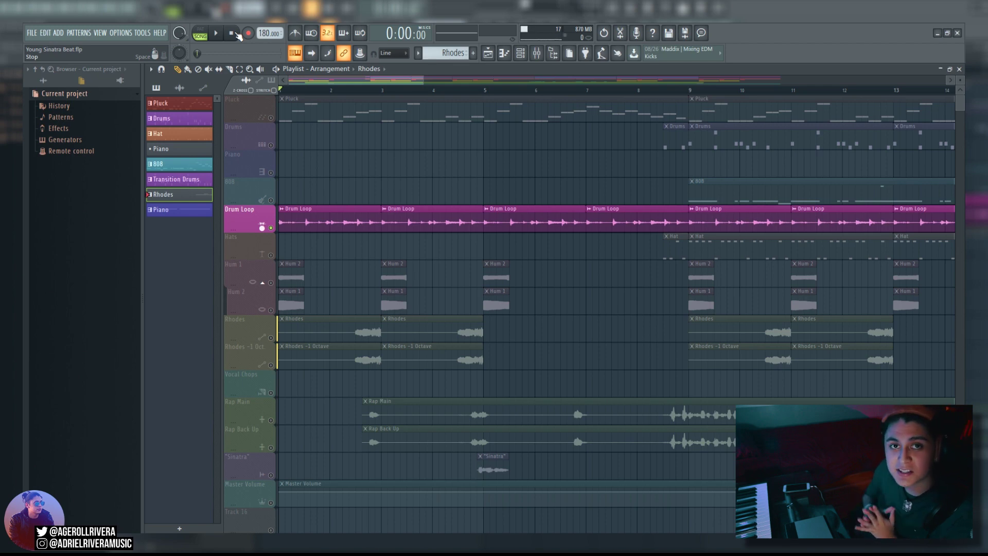
Step: Solo the Drums track and audition its pattern from bar 9
scroll(422, 100, right, 3)
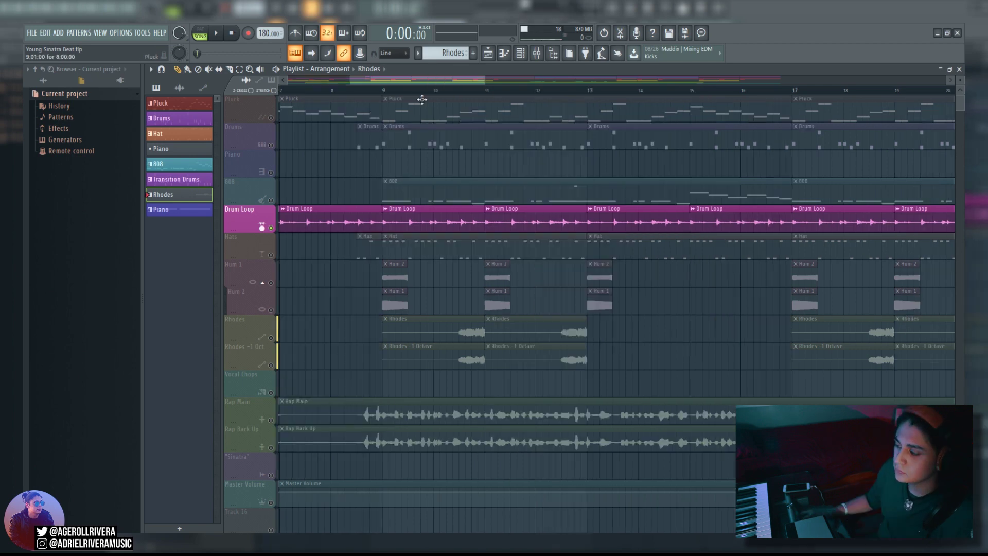
click(369, 148)
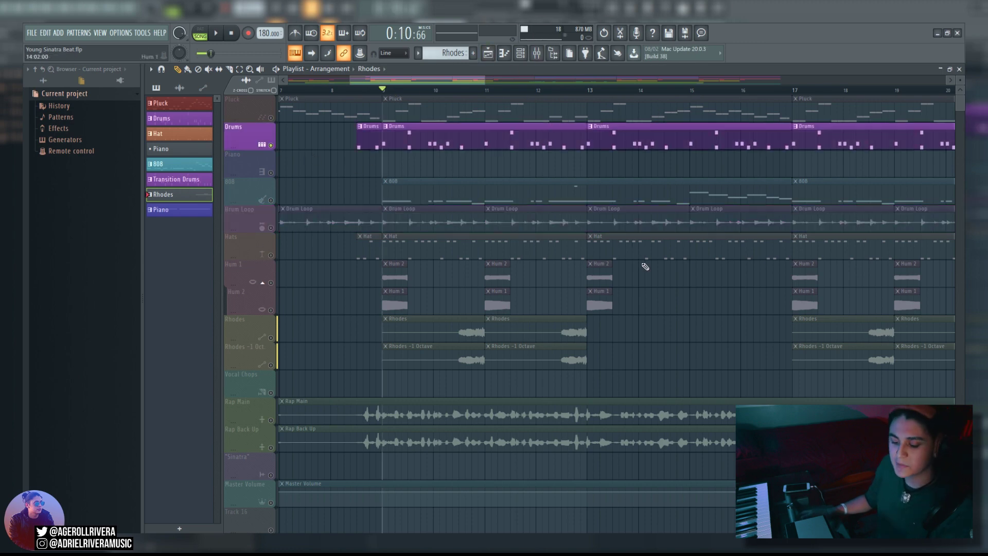
key(space)
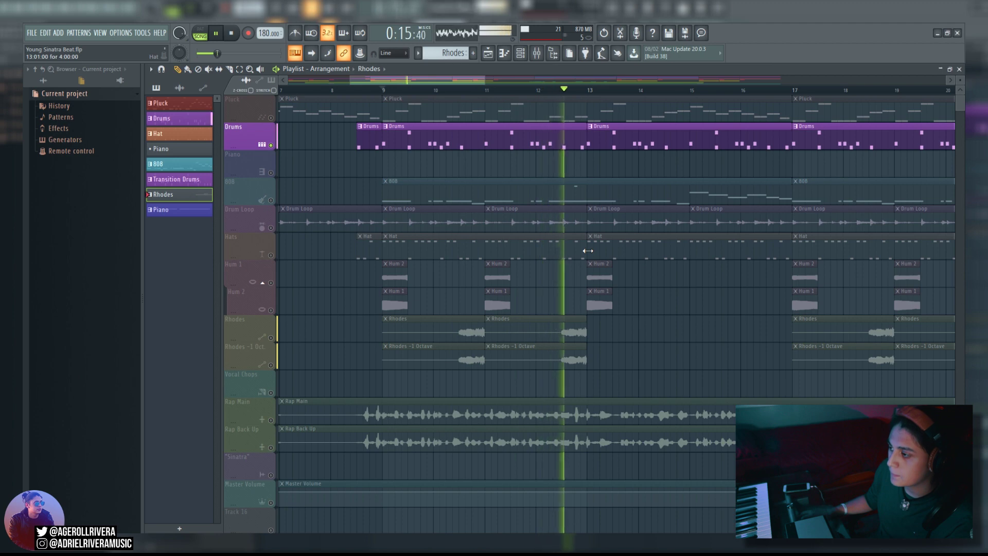
key(space)
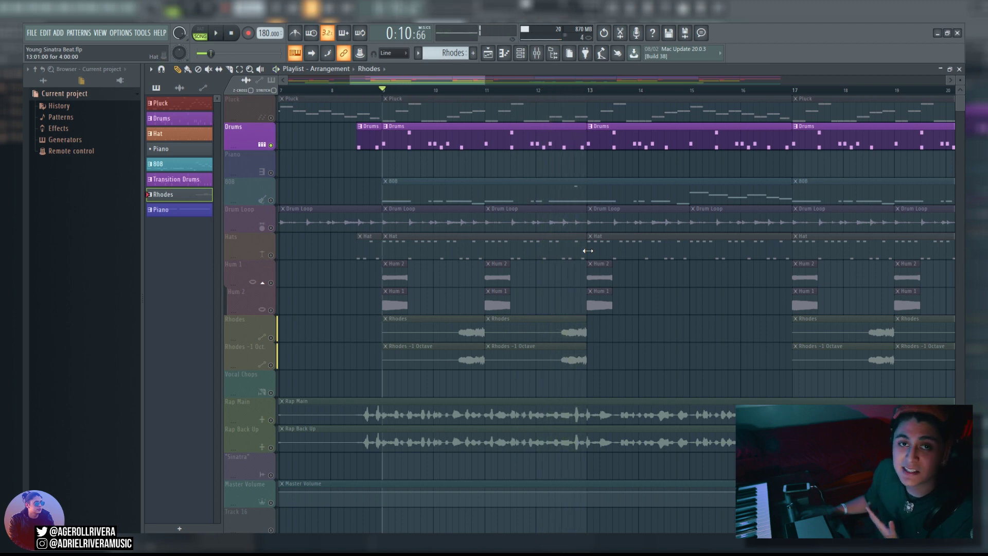
Step: Unmute the Drum Loop track alongside Drums and audition both layers together from bar 9
click(277, 227)
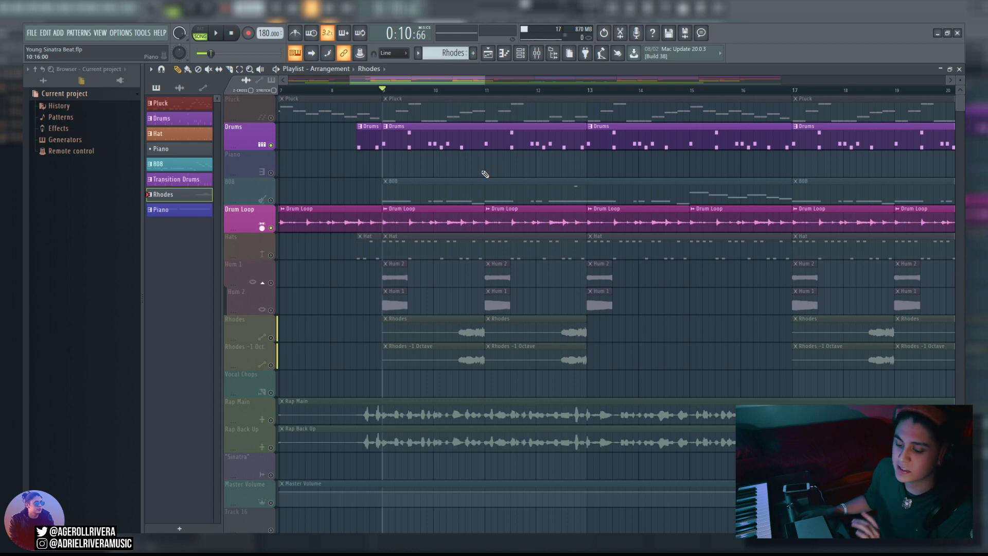
key(space)
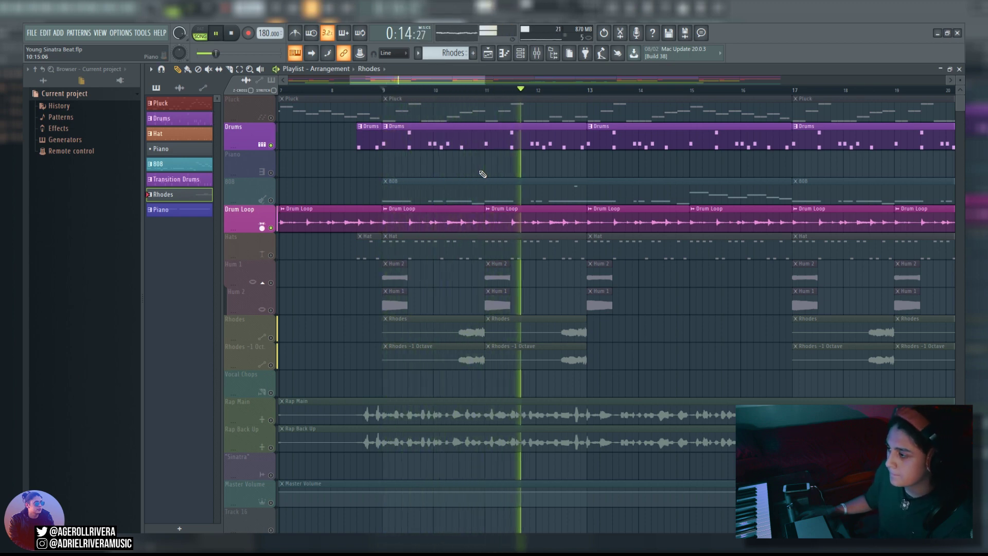
key(space)
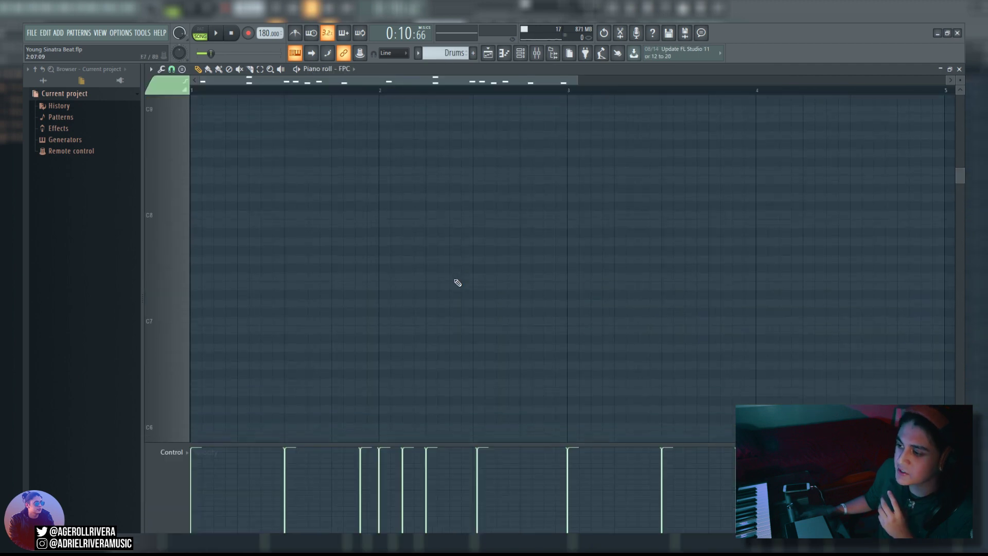
Step: Examine the kick and snare note placement of the Drums pattern in the FPC piano roll
scroll(484, 309, down, 10)
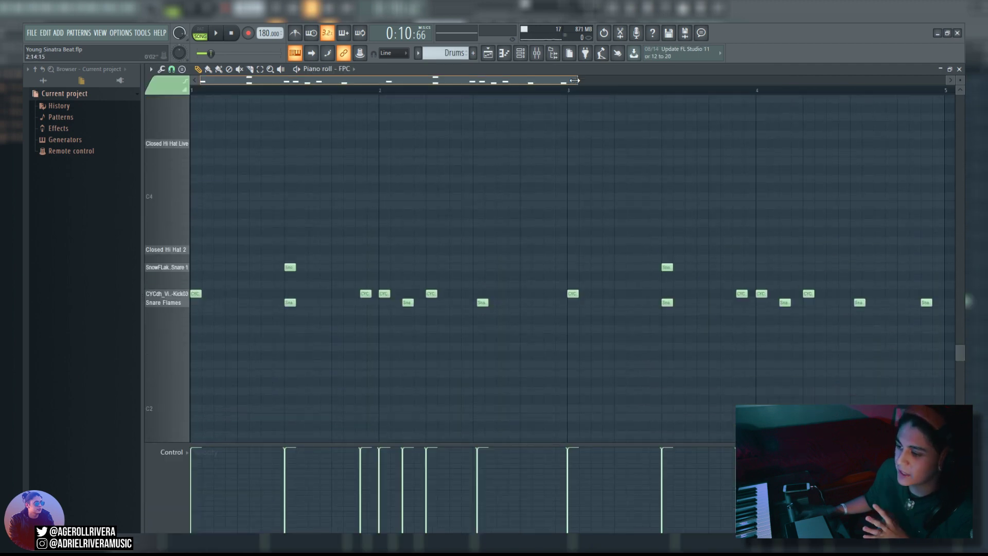
drag(578, 81, 257, 81)
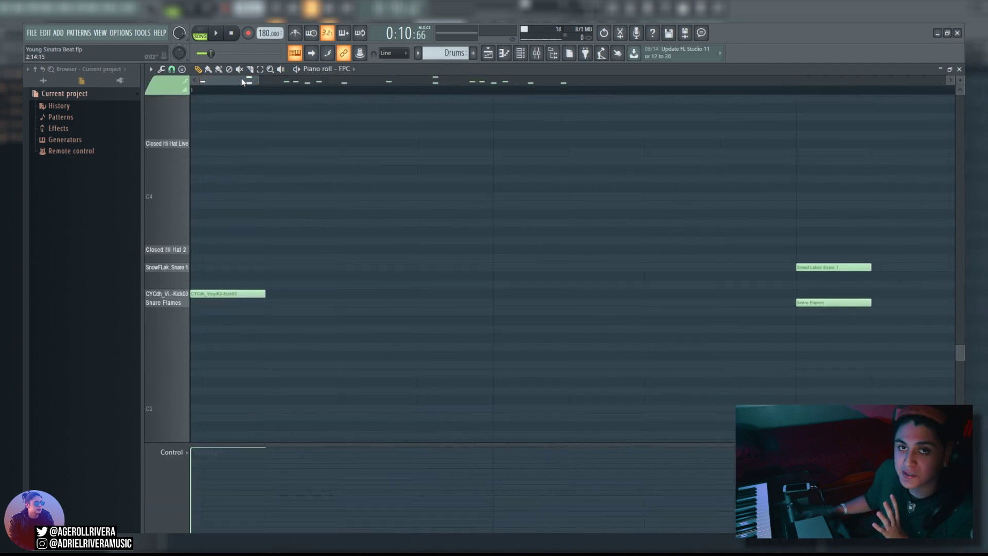
scroll(243, 83, right, 6)
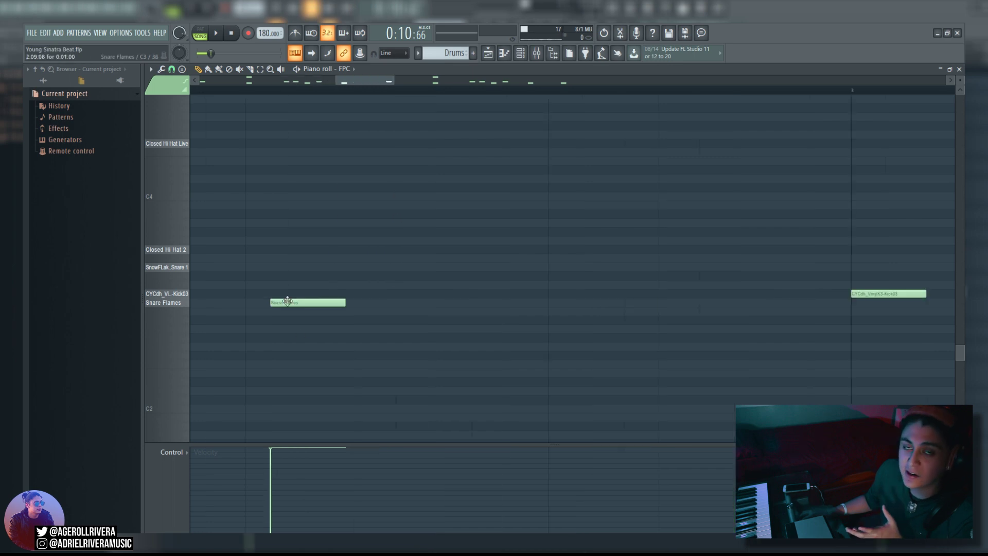
drag(336, 81, 192, 81)
drag(394, 80, 653, 76)
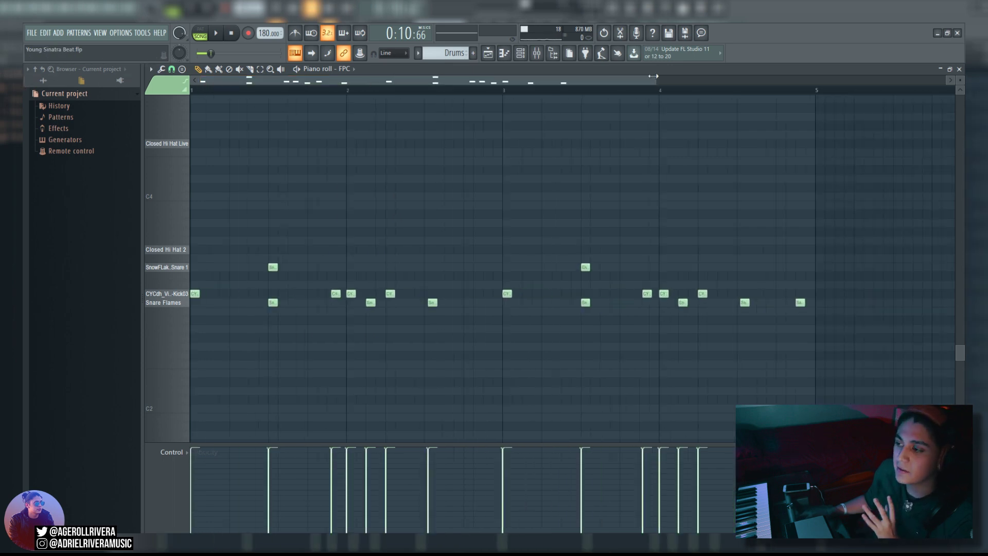
Step: Solo the Hats track and audition it from bar 9 in both the playlist and the Hat pattern's piano roll
click(200, 35)
key(F5)
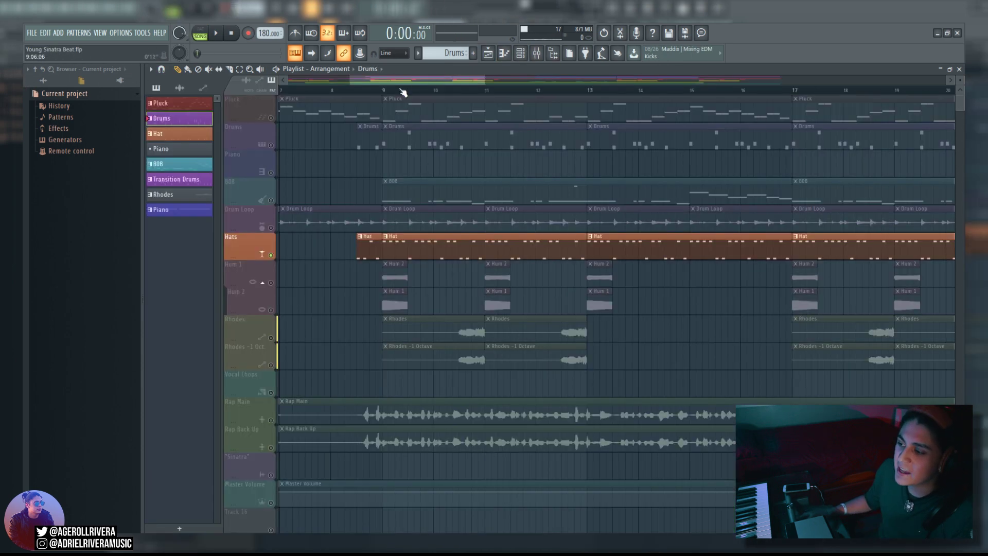
key(space)
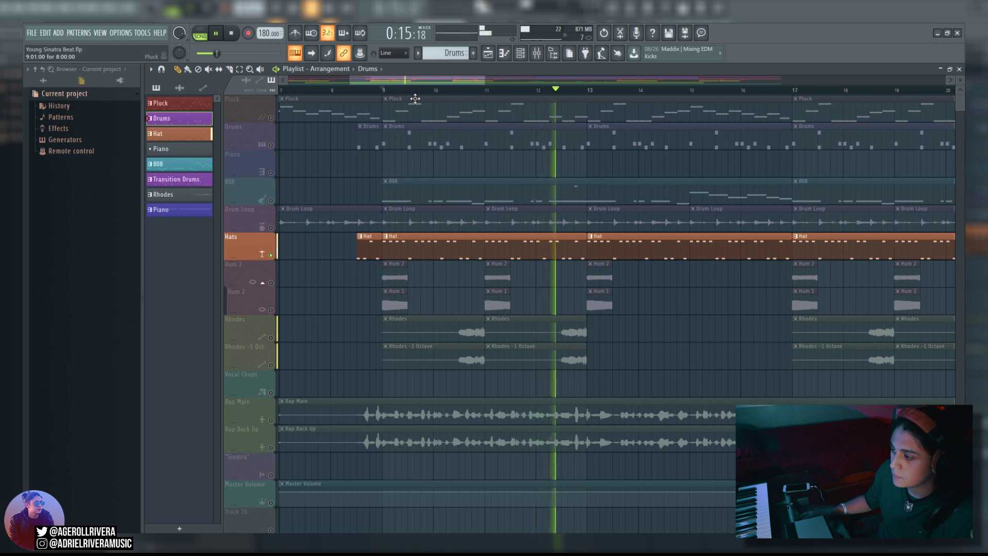
key(space)
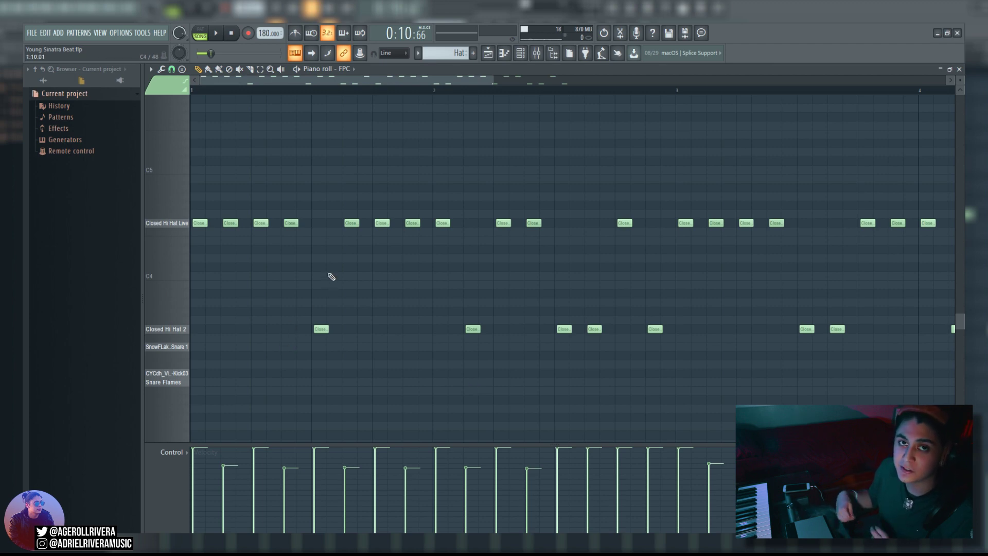
key(space)
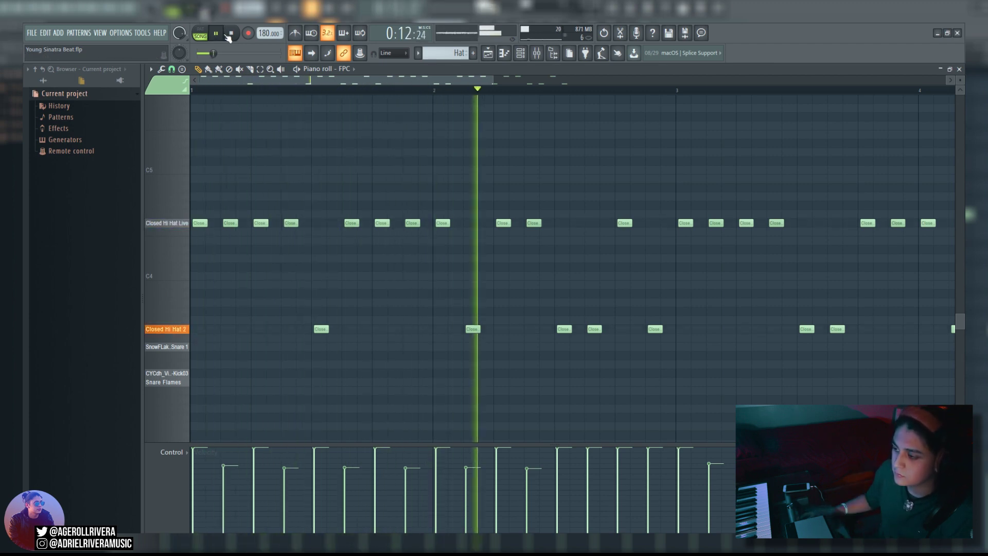
key(space)
Step: Audition the Drums, Drum Loop and Hats tracks together from bar 9 in the playlist
key(F5)
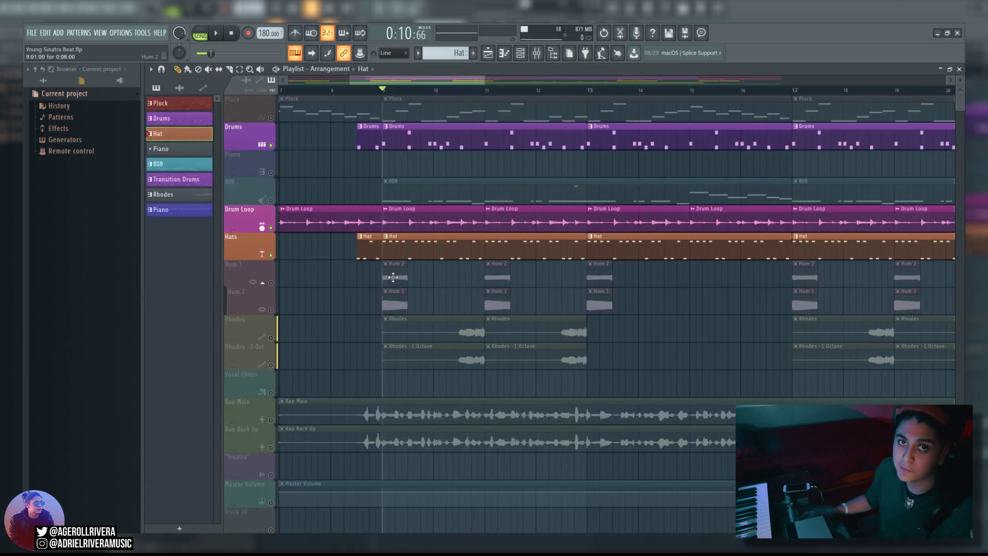
key(space)
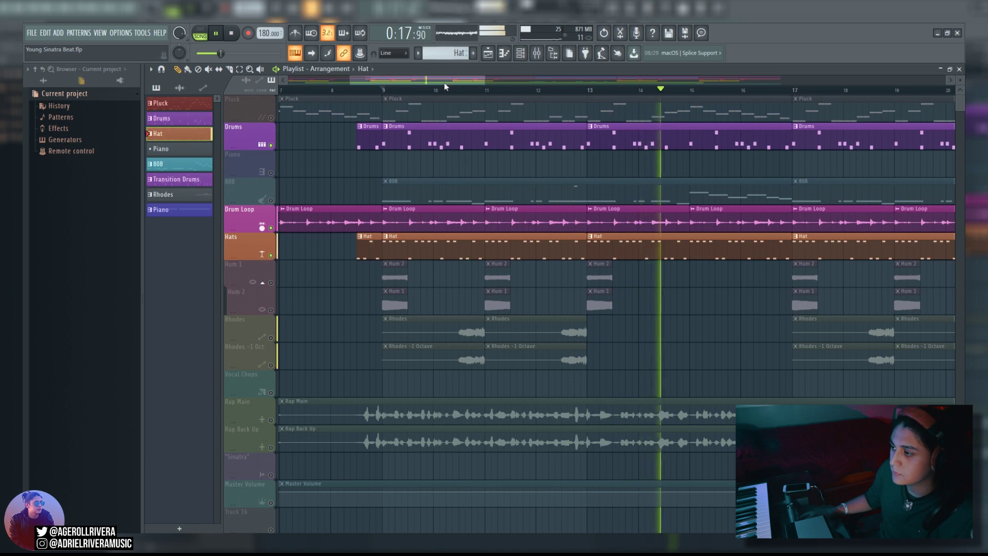
key(space)
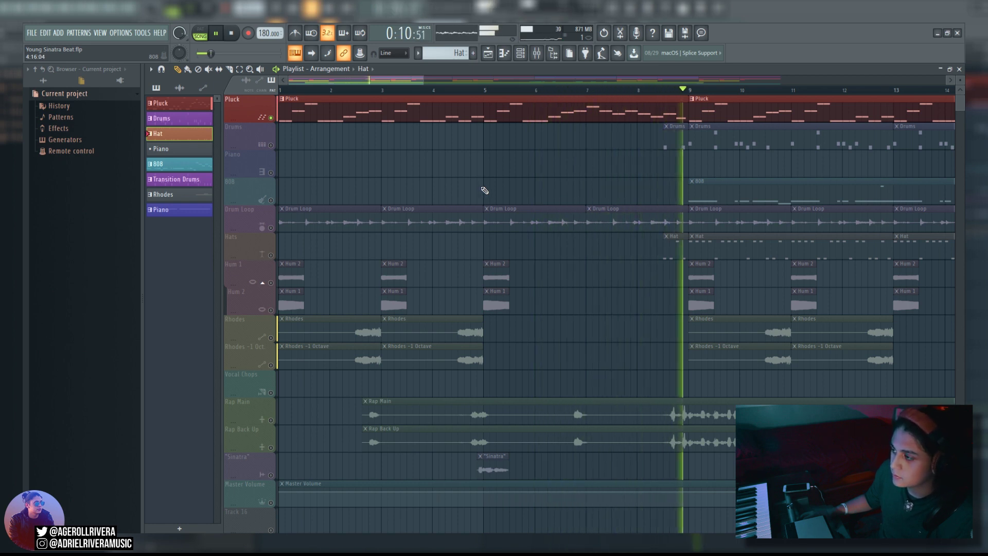
Step: Audition the soloed Pluck melody from the start of the arrangement and temporarily unmute the Drum Loop beside it
key(space)
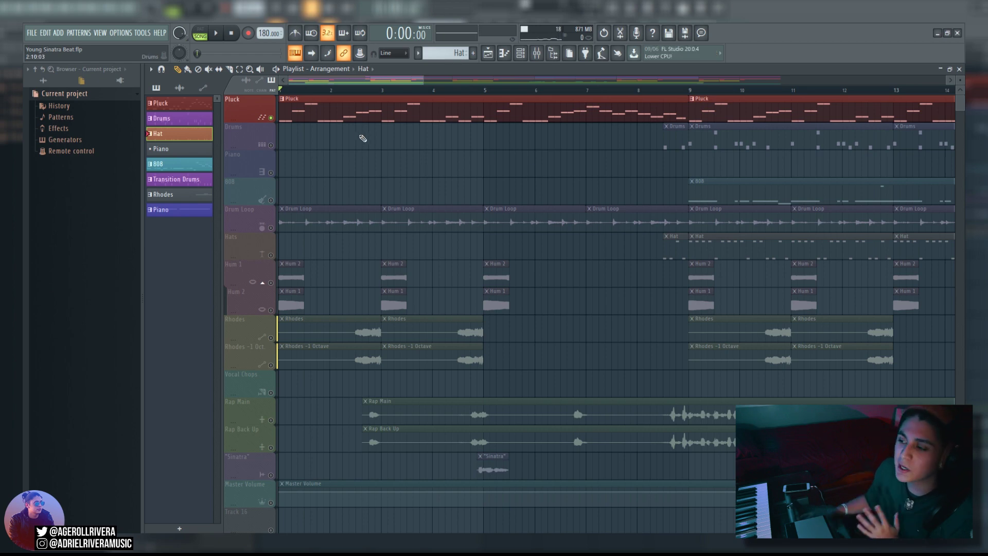
drag(424, 80, 379, 83)
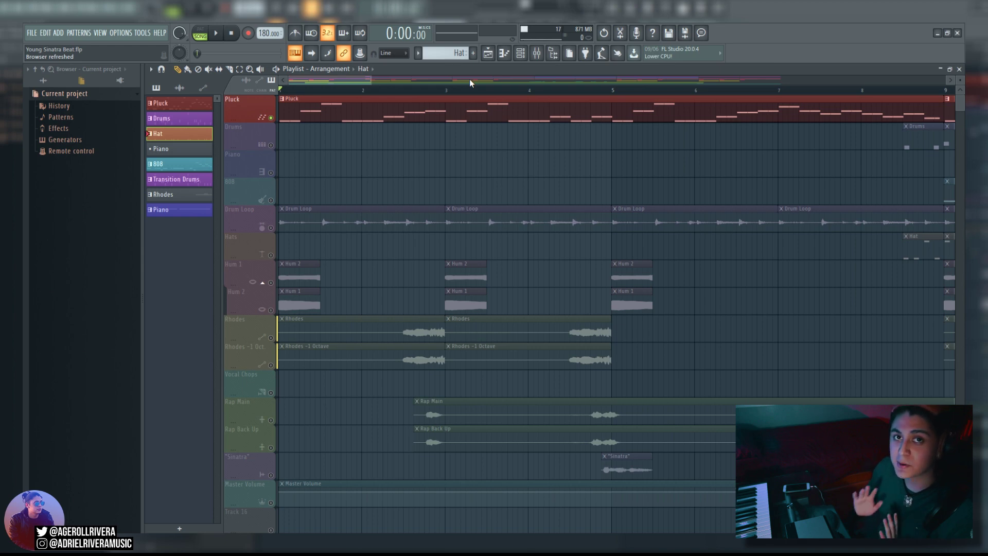
click(260, 228)
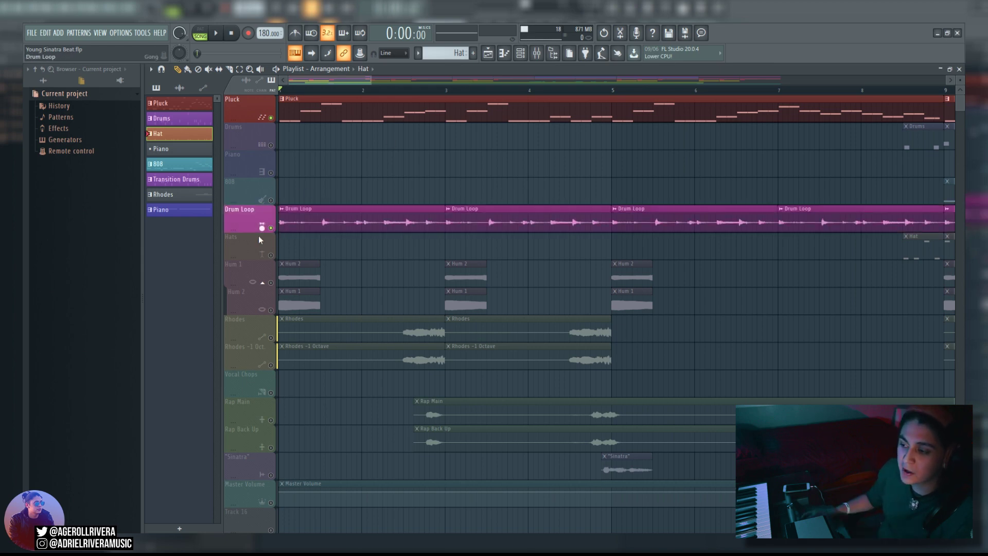
click(242, 226)
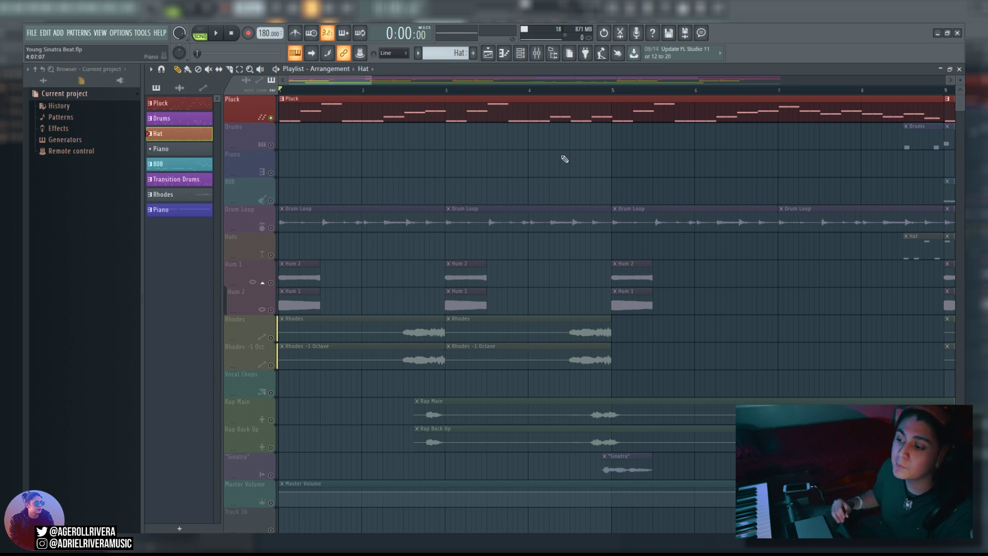
Step: Isolate the Hum 2 track from the hum and Rhodes layers and audition it from the start
drag(242, 271, 252, 330)
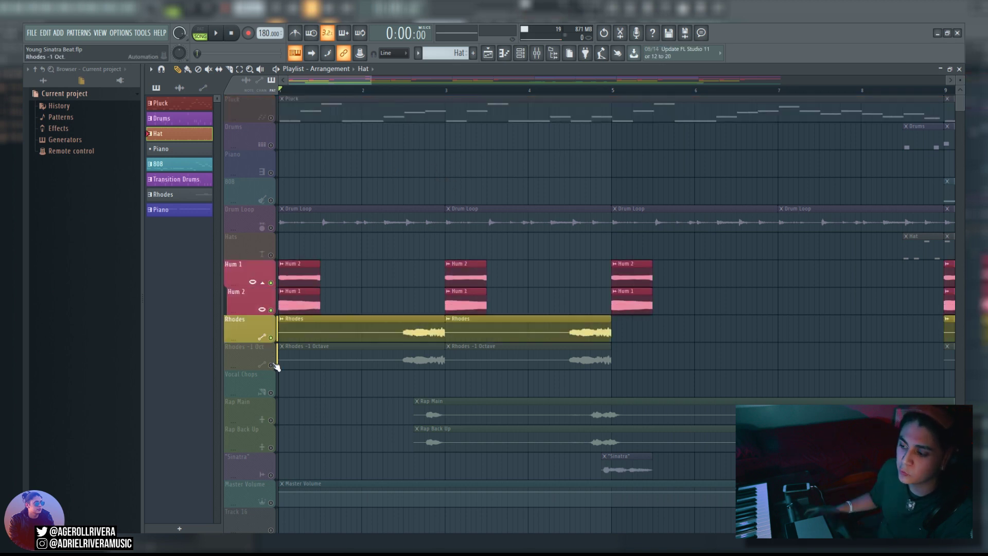
drag(276, 366, 350, 290)
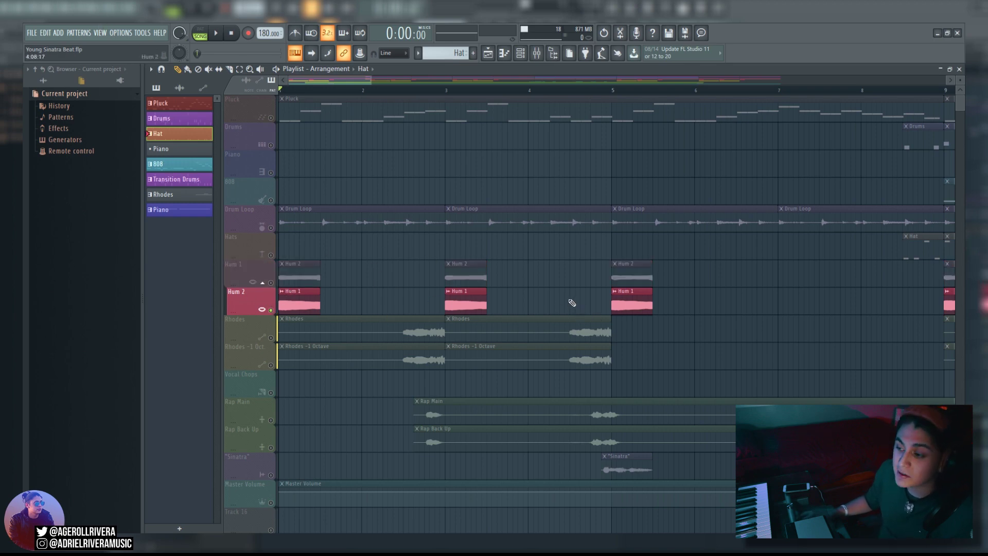
key(space)
key(space)
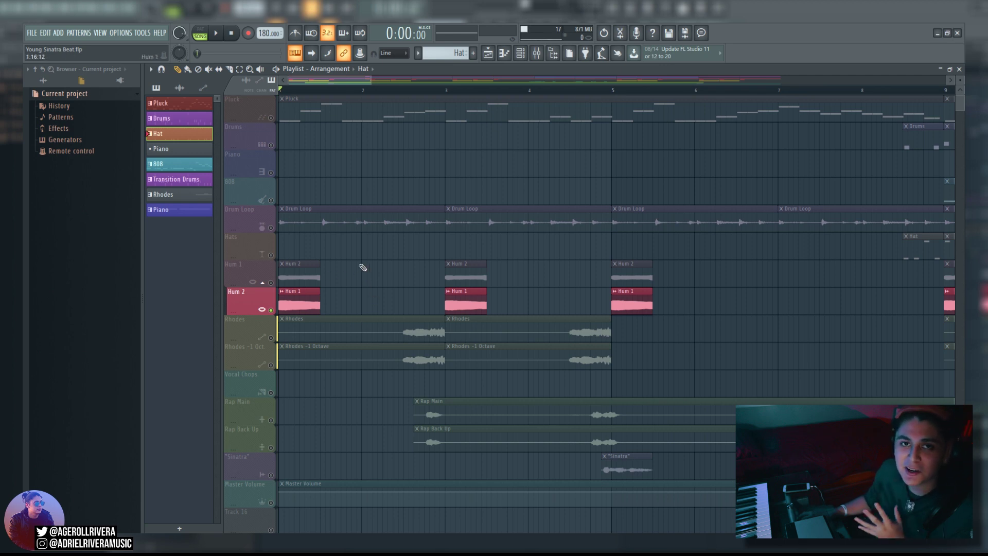
Step: Audition the Hum 1 track alone from the start, then together with the Hum 2 track
click(344, 264)
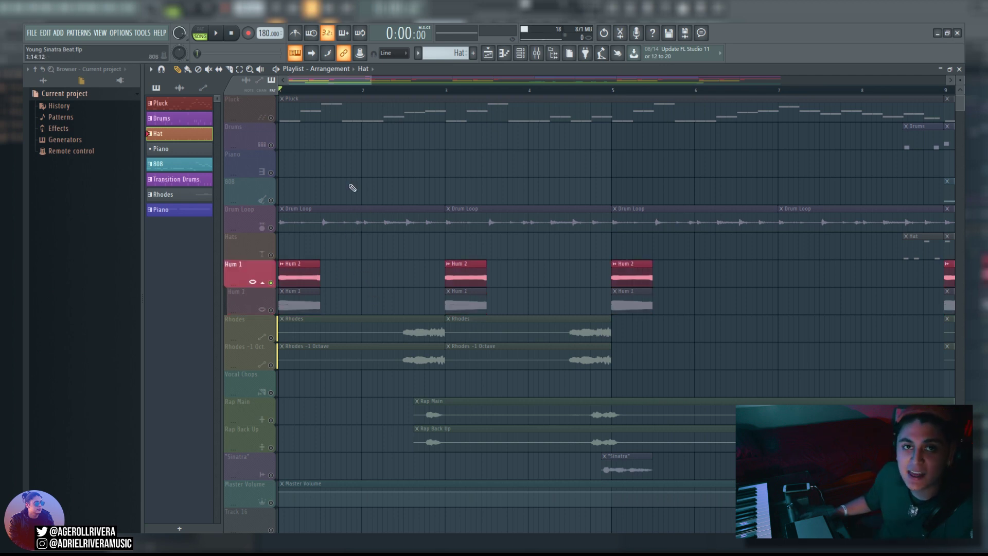
key(space)
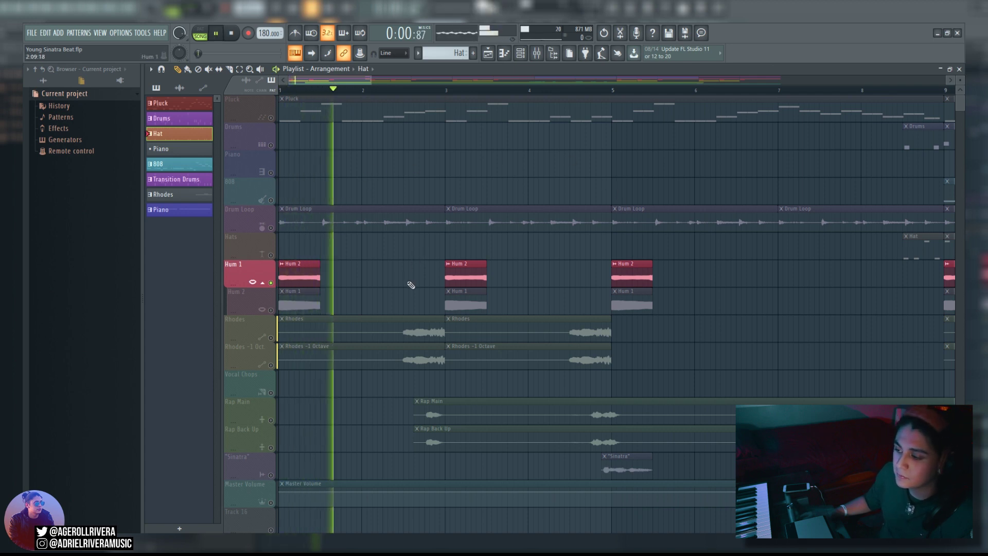
key(space)
click(271, 310)
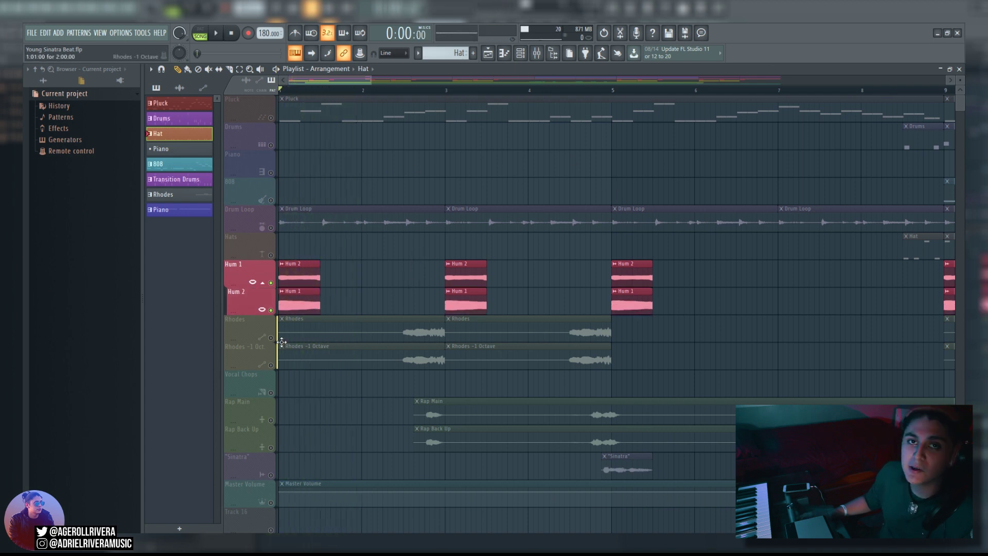
key(space)
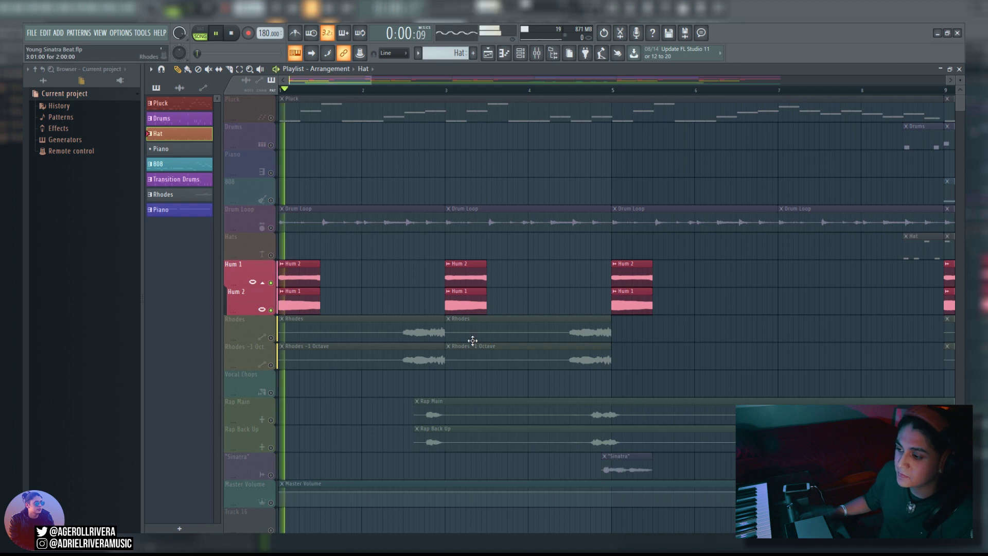
key(space)
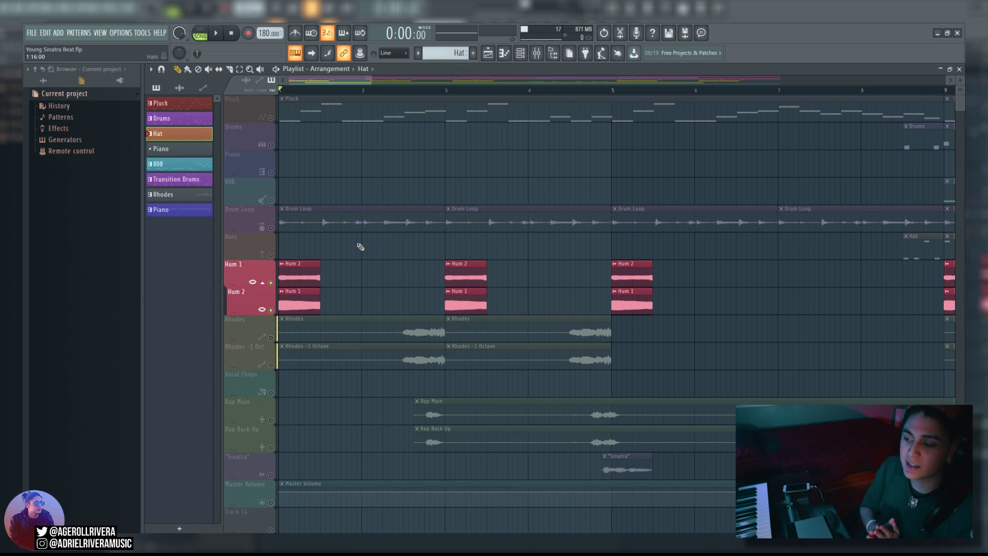
Step: Unmute the Pluck track and audition it with both hum tracks from the start of the arrangement
click(271, 117)
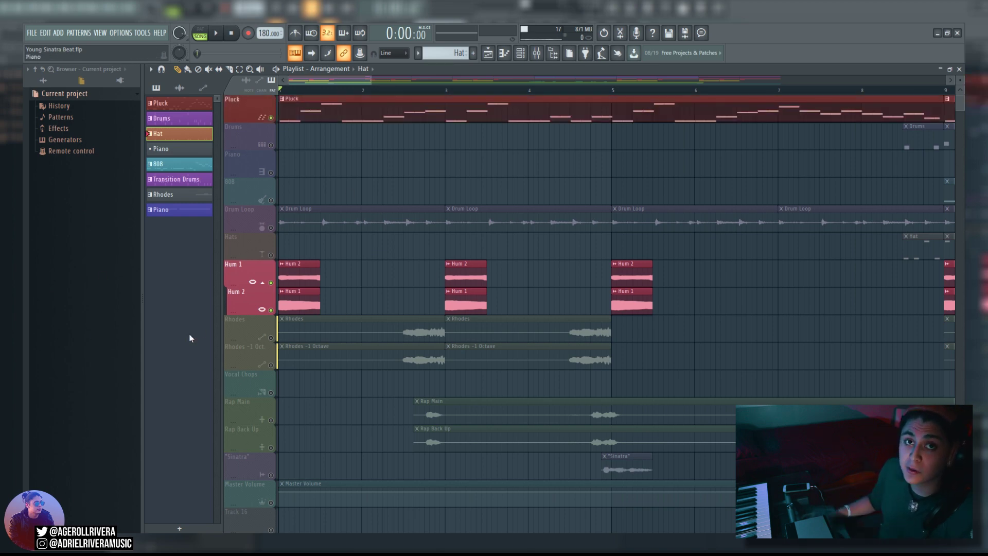
key(space)
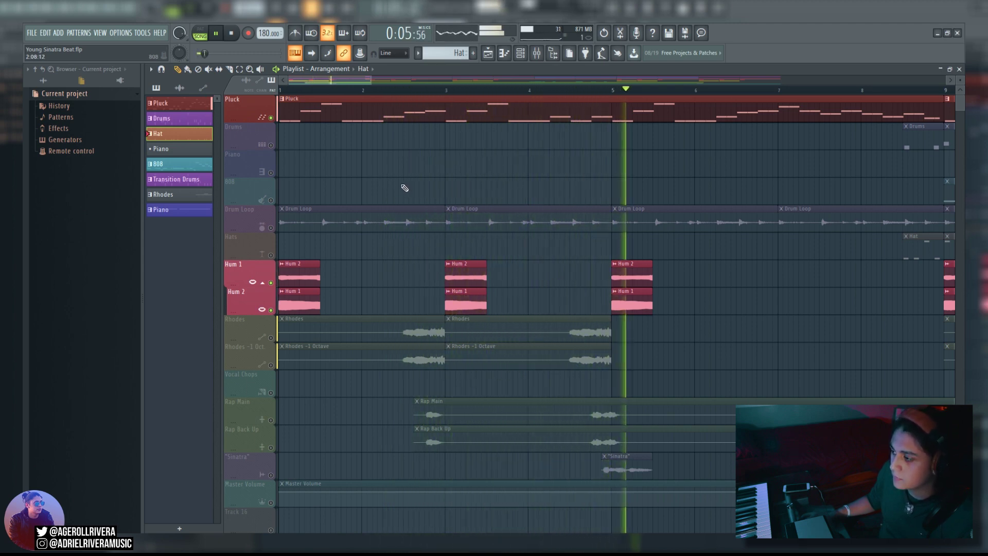
key(space)
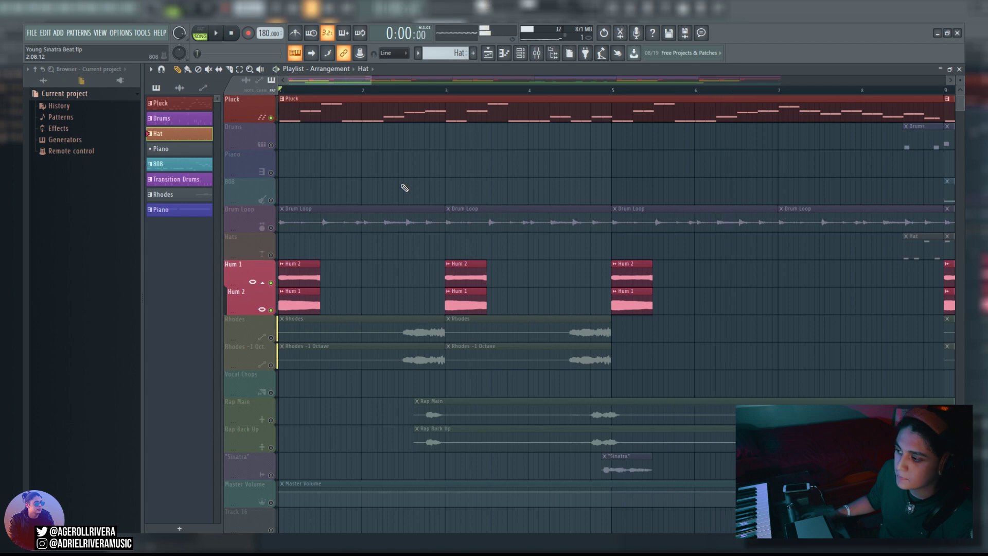
Step: Isolate the Rhodes and Rhodes -1 Octave tracks and audition them together from the start
drag(242, 324, 242, 356)
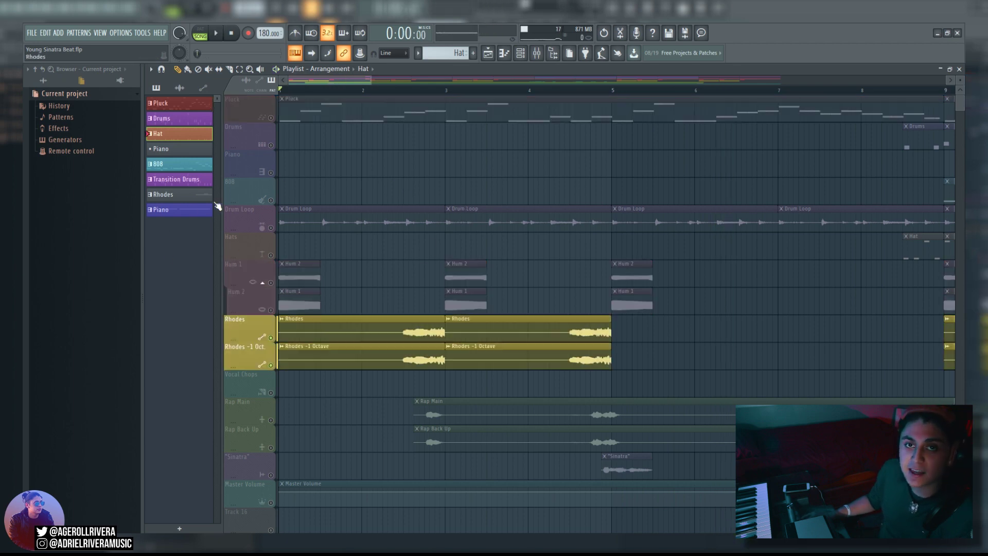
key(space)
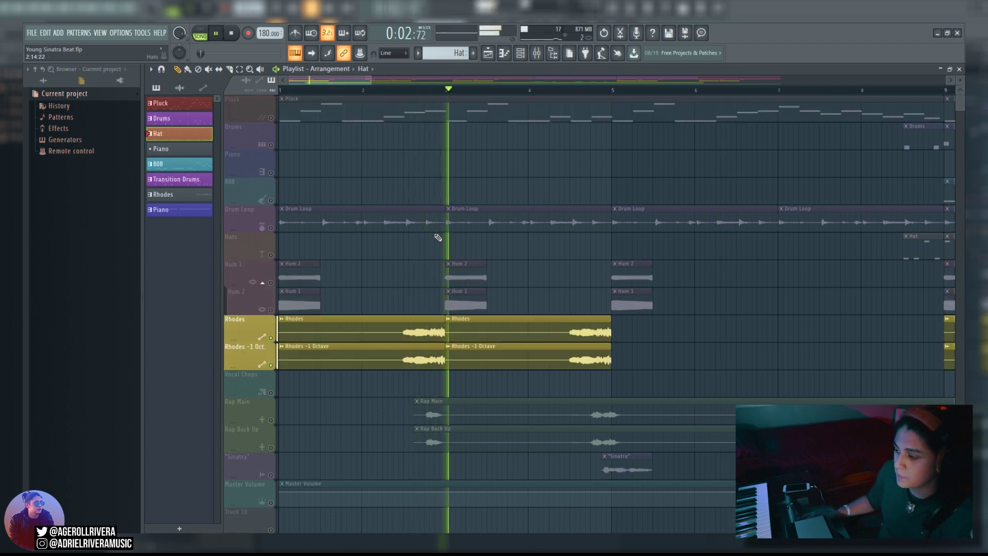
key(space)
Step: Inspect the Rhodes channel's DirectWave instrument and display the Rhodes pattern's notes in the piano roll
key(F6)
click(611, 297)
click(666, 238)
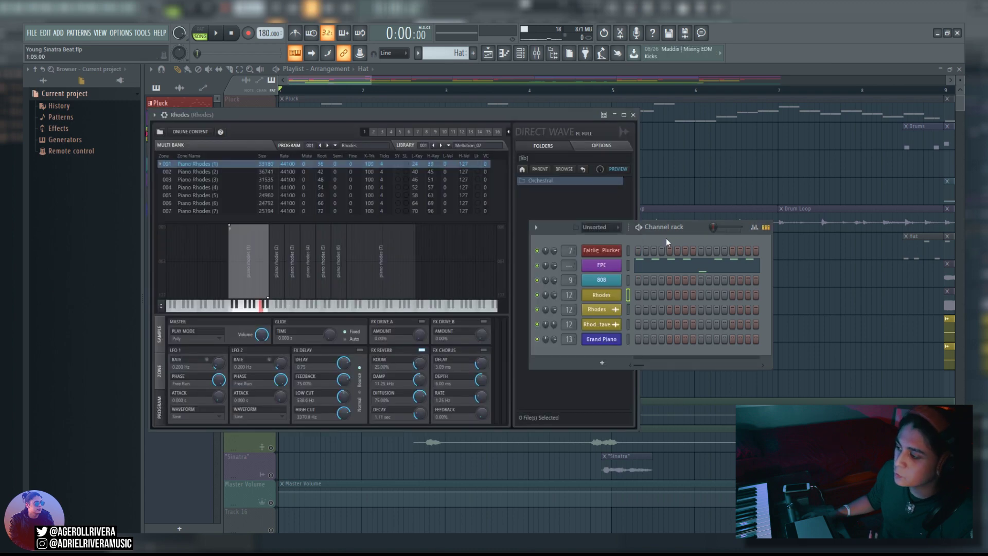
key(F7)
scroll(334, 278, up, 2)
scroll(336, 279, down, 4)
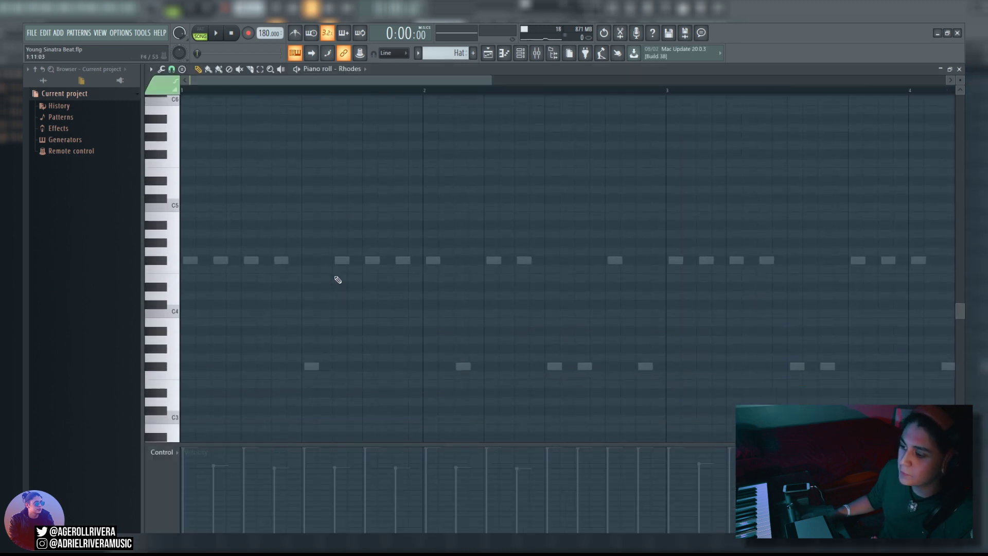
scroll(335, 278, up, 3)
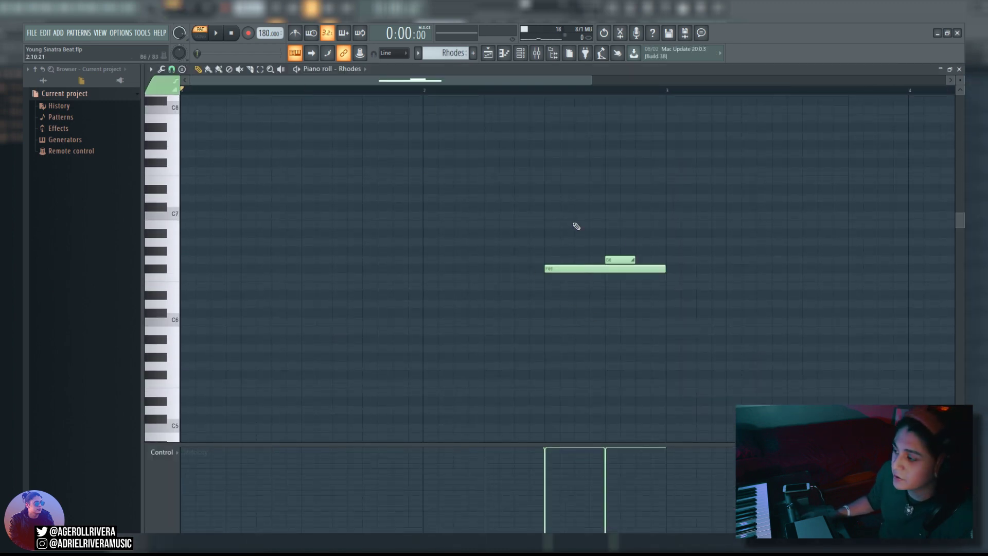
Step: Audition the Rhodes pattern in the piano roll from just before its first note in bar 2
key(space)
click(530, 92)
key(space)
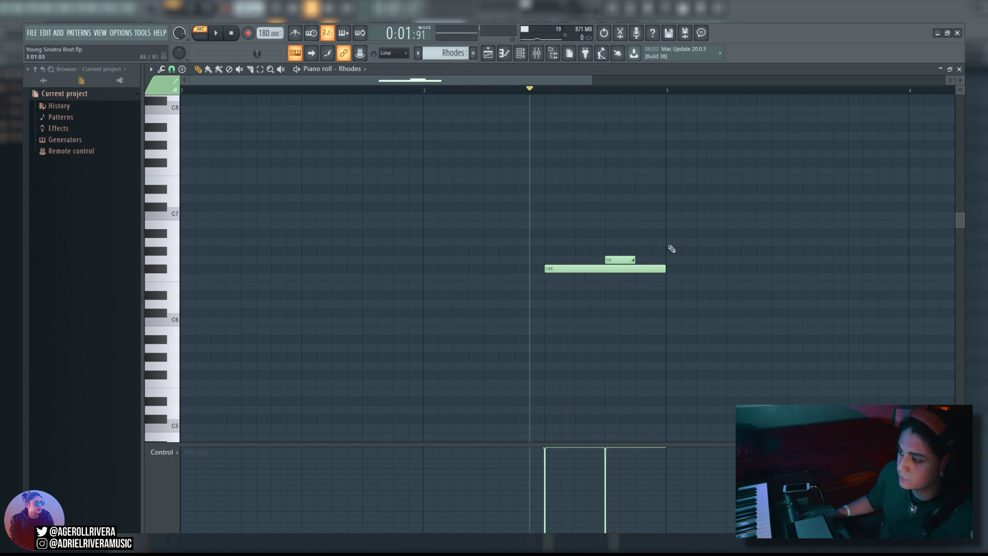
click(560, 267)
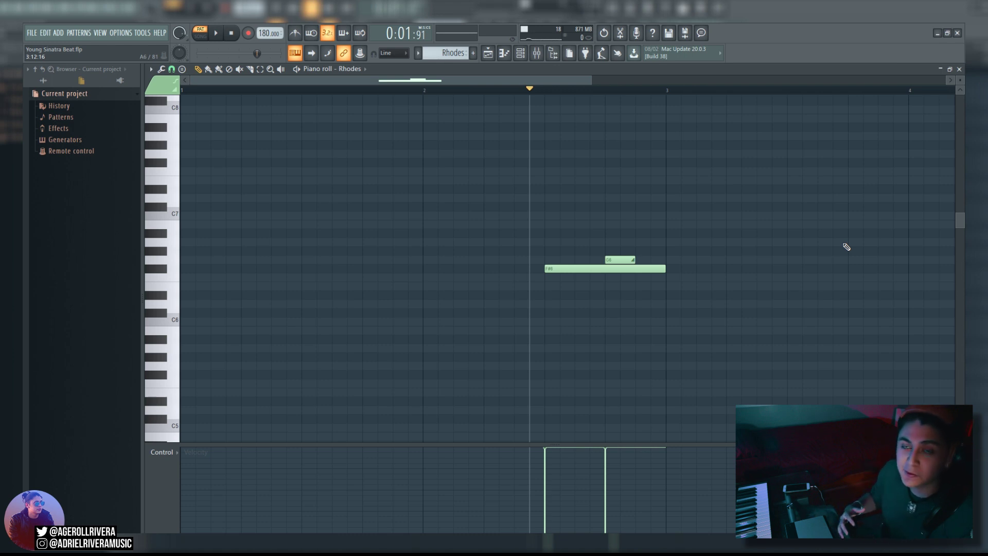
Step: Return to the playlist in song mode and extend the second Rhodes clip to nearly bar 7
key(F5)
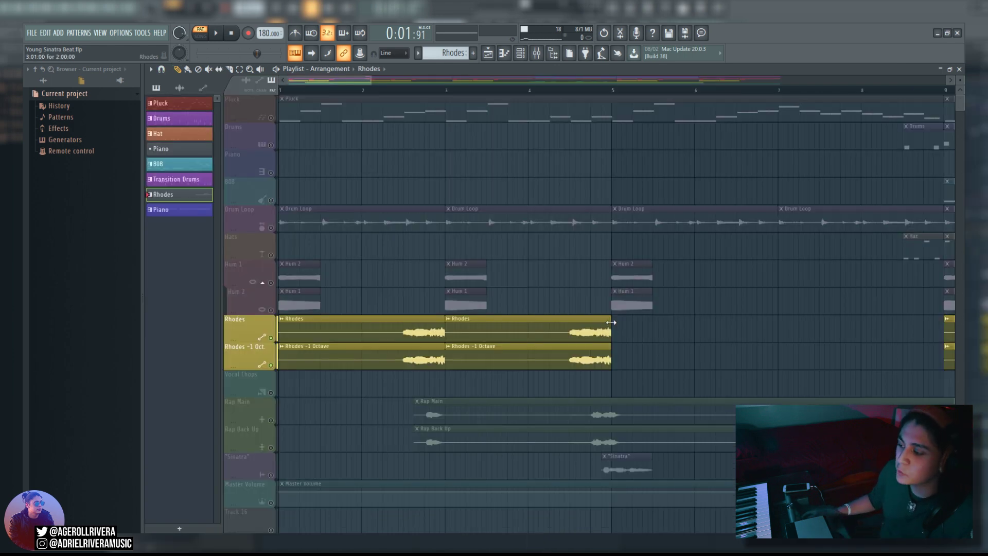
drag(612, 322, 772, 308)
key(l)
click(151, 69)
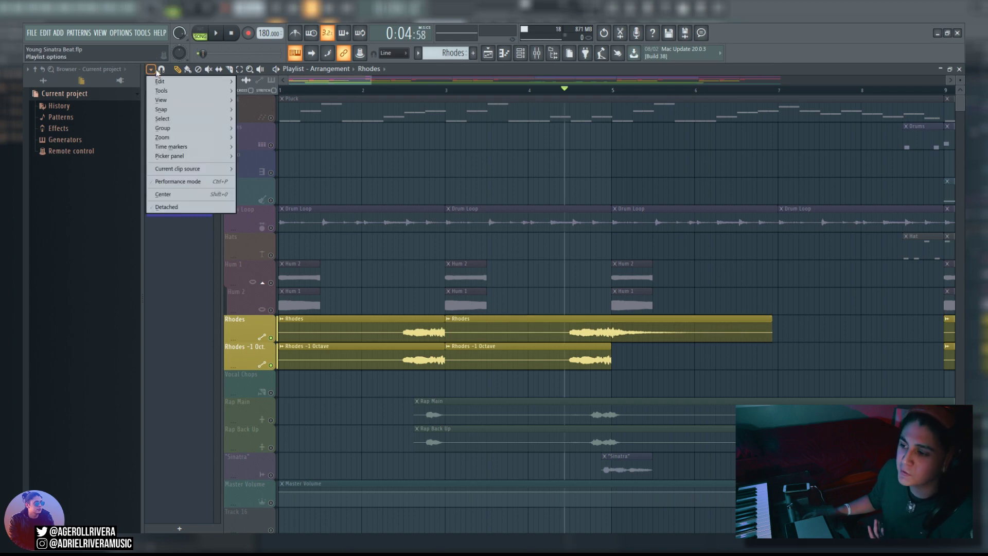
click(184, 335)
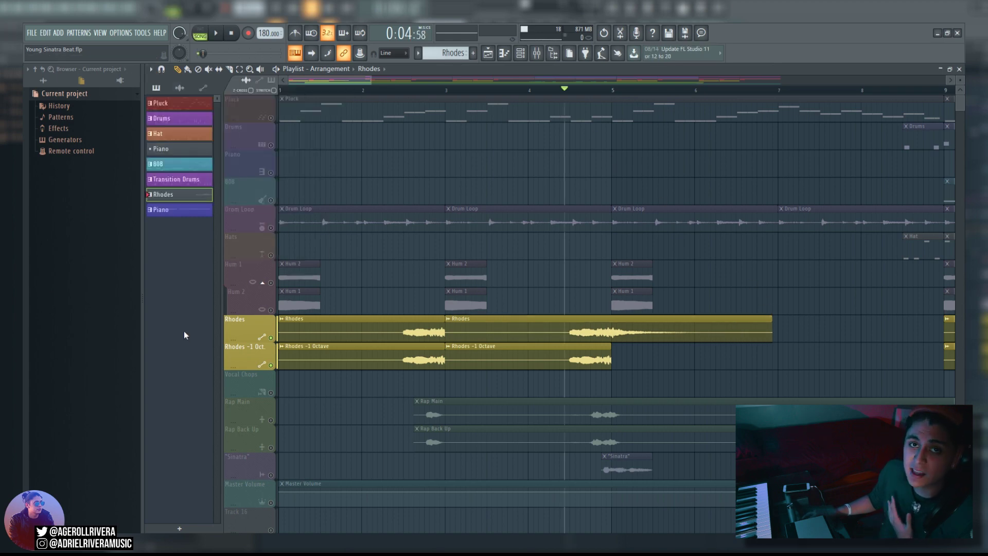
Step: Audition the extended Rhodes clip from within bar 4, first with its octave layer muted and again with the Pluck track unmuted
click(271, 365)
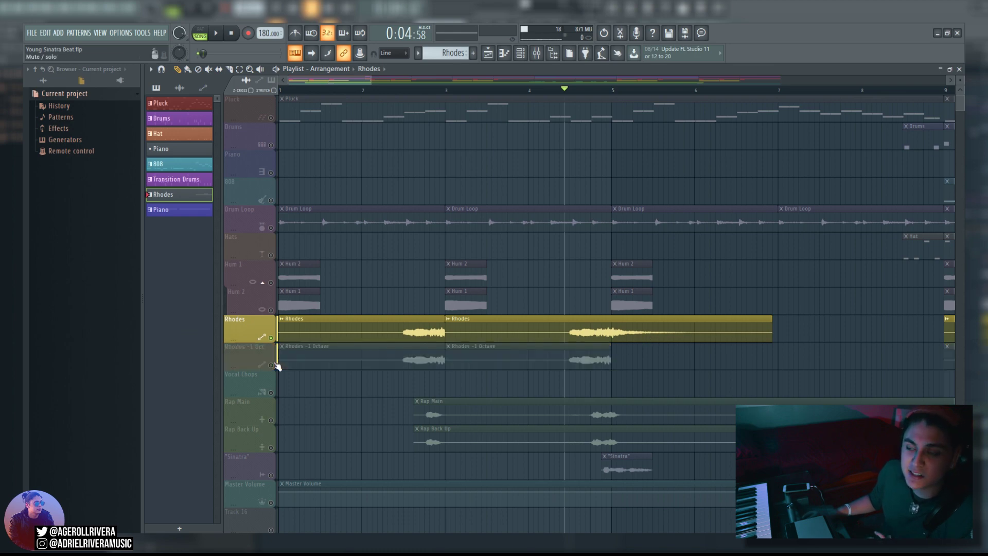
key(space)
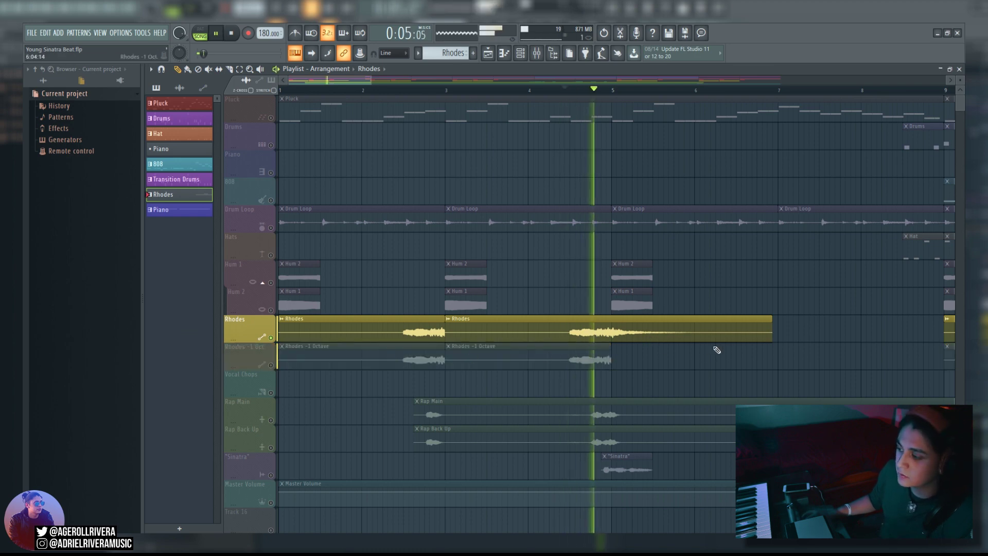
key(space)
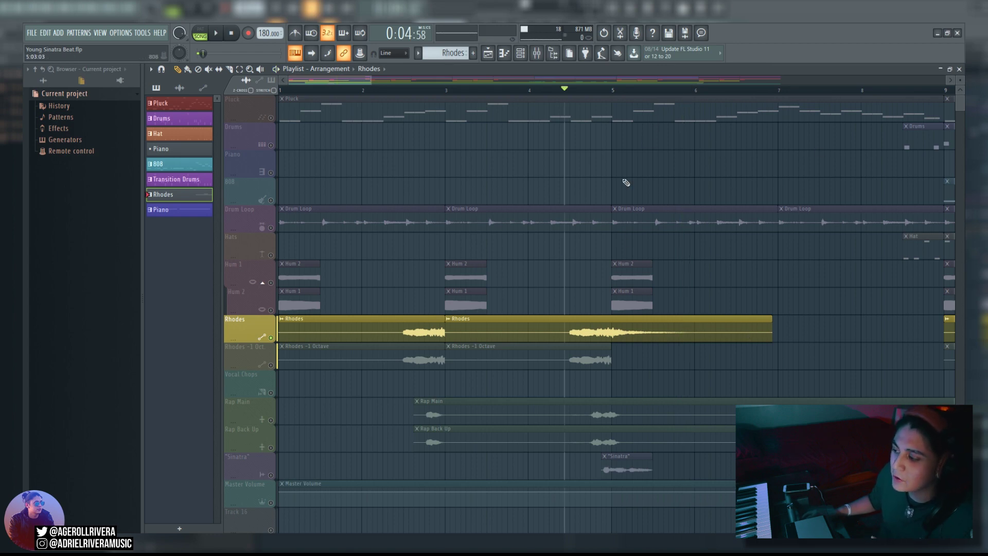
click(276, 119)
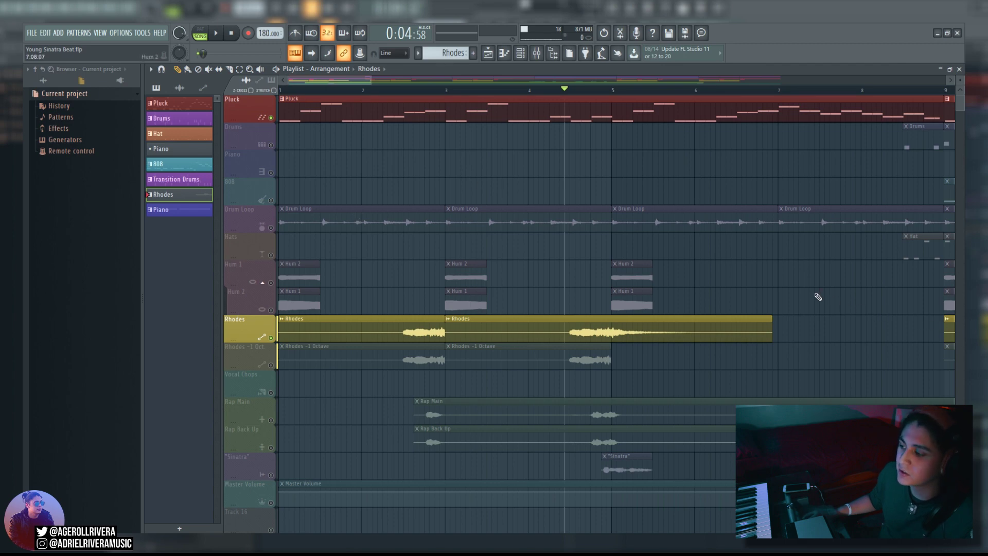
key(space)
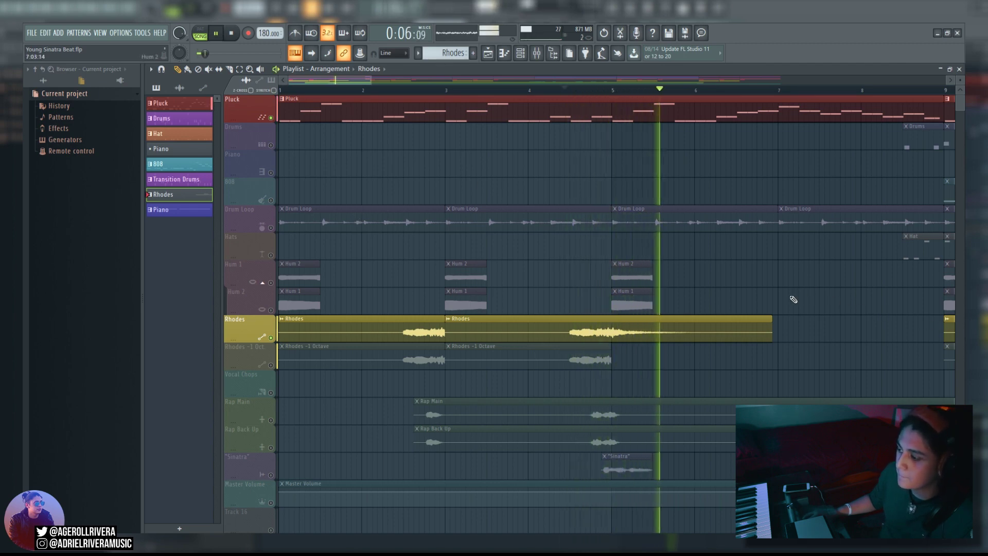
key(space)
Step: Trim the second Rhodes clip back to bar 5 and audition the soloed Rhodes -1 Octave track from within bar 4
drag(771, 329, 612, 332)
ctrl+click(271, 365)
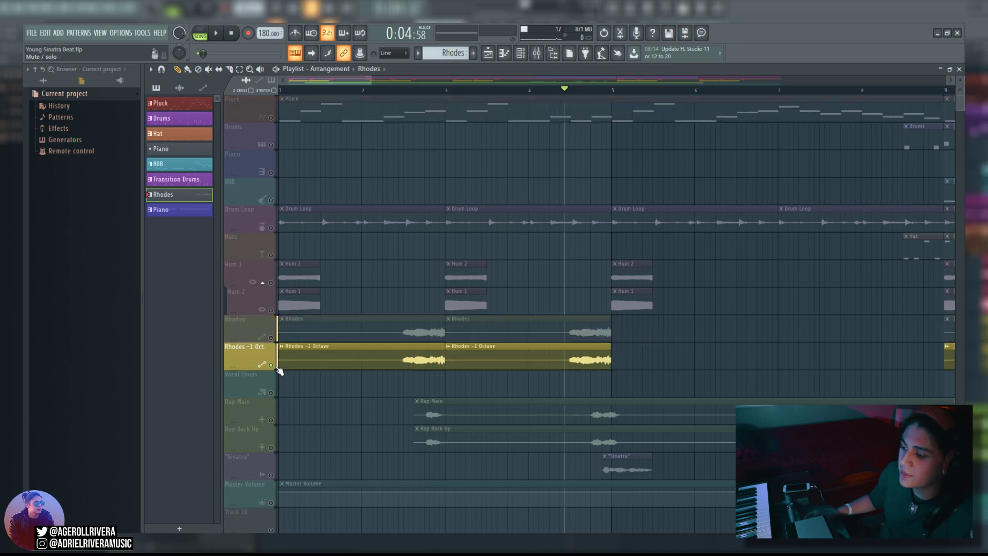
ctrl+click(272, 365)
ctrl+click(272, 366)
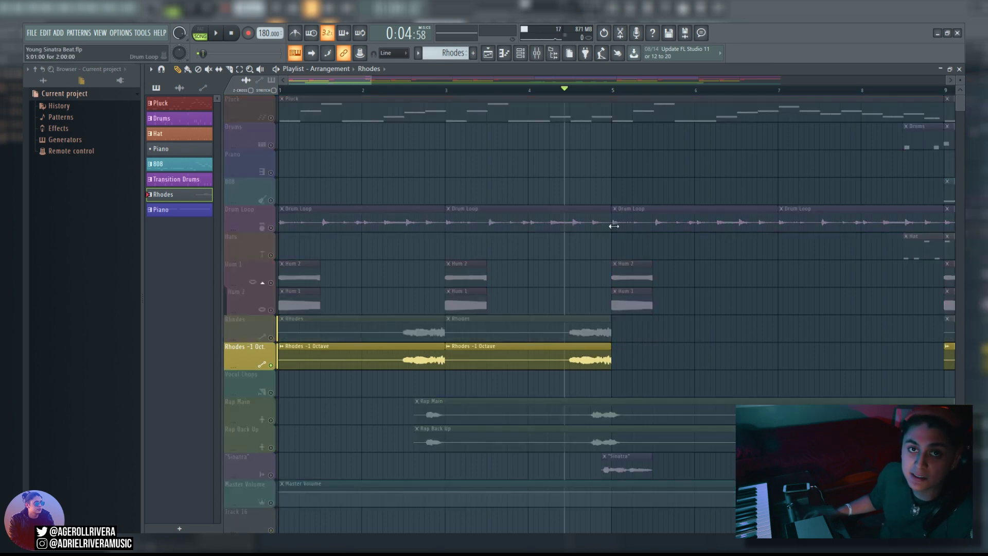
key(space)
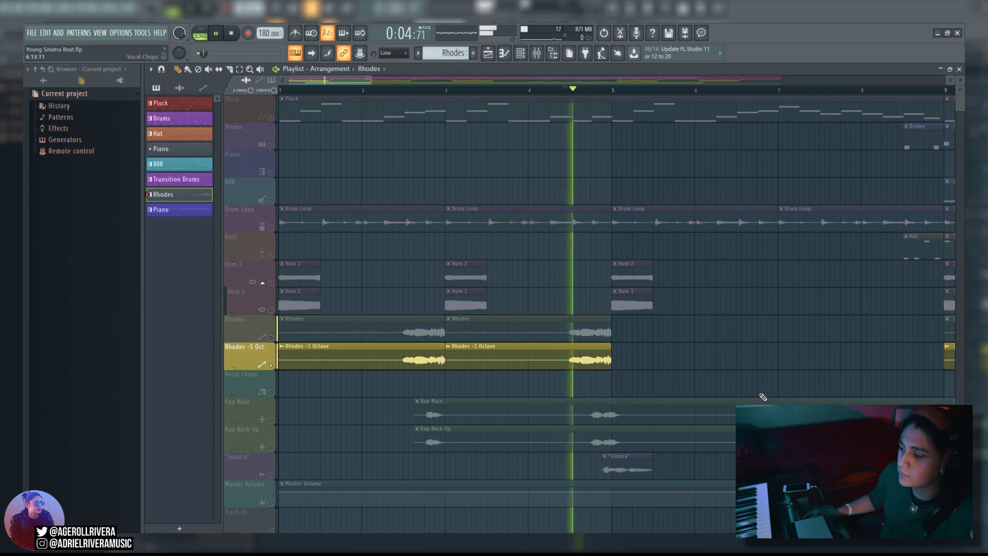
Step: Unmute the Rhodes track and audition both Rhodes layers together from within bar 4
click(271, 337)
key(space)
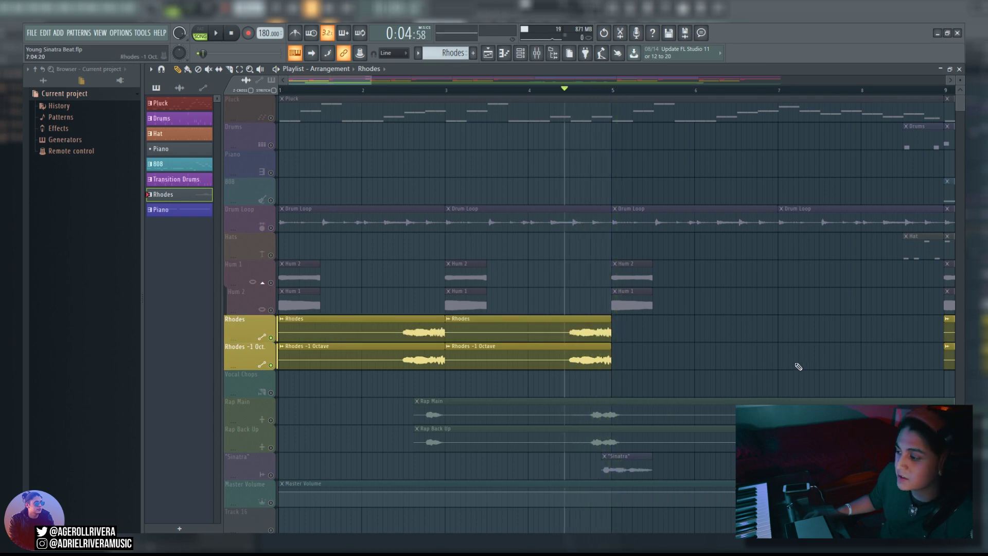
key(space)
key(space)
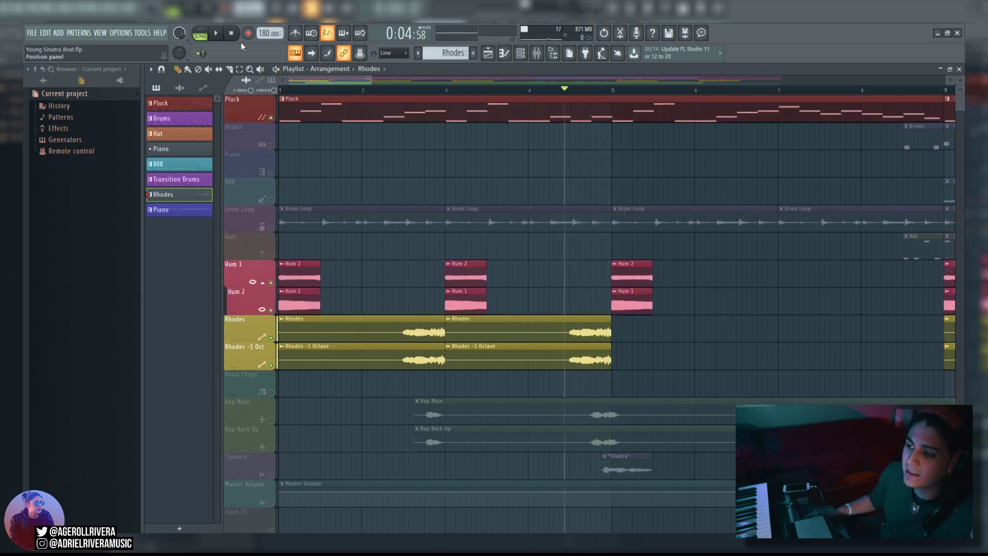
Step: Audition the Pluck, hum and Rhodes tracks together from the start, then repeat with the Drum Loop unmuted
click(231, 33)
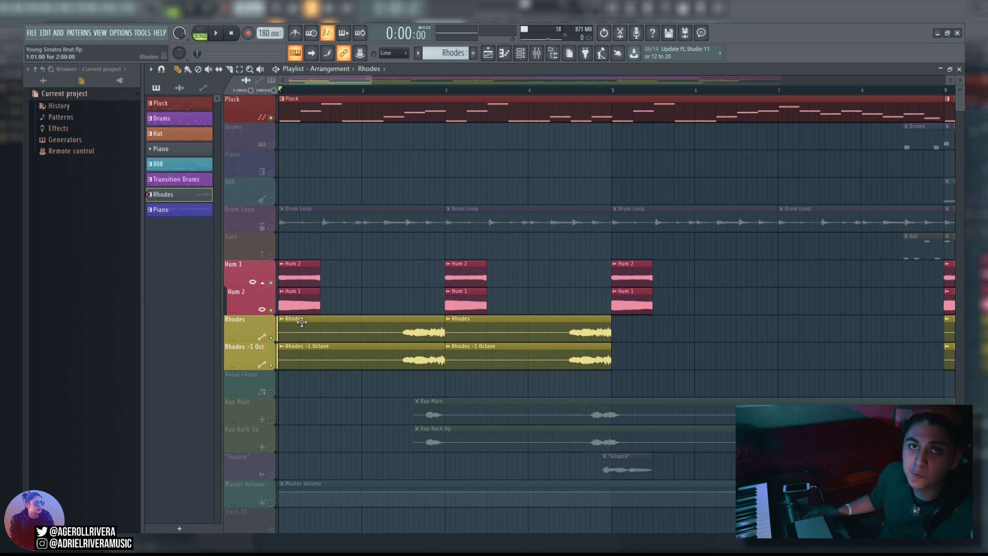
key(space)
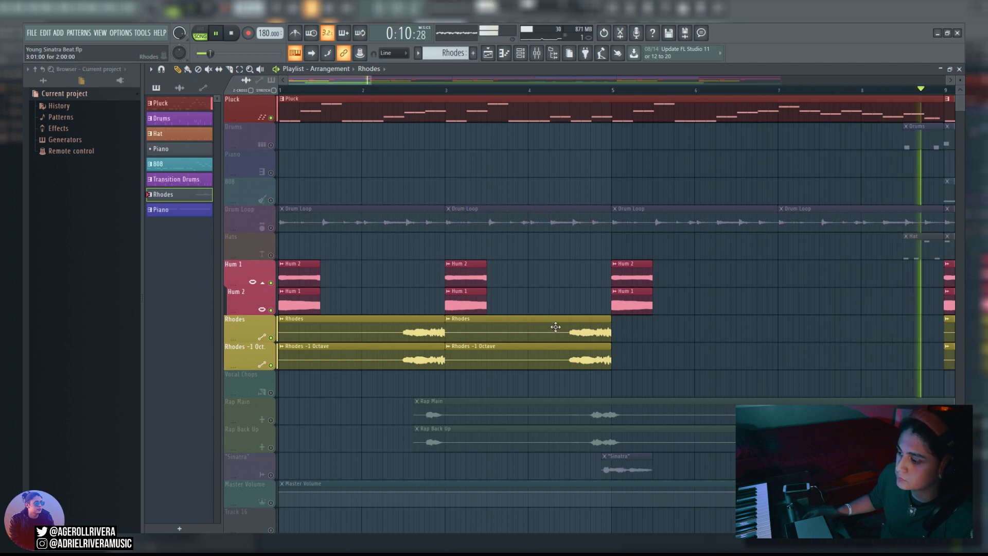
key(space)
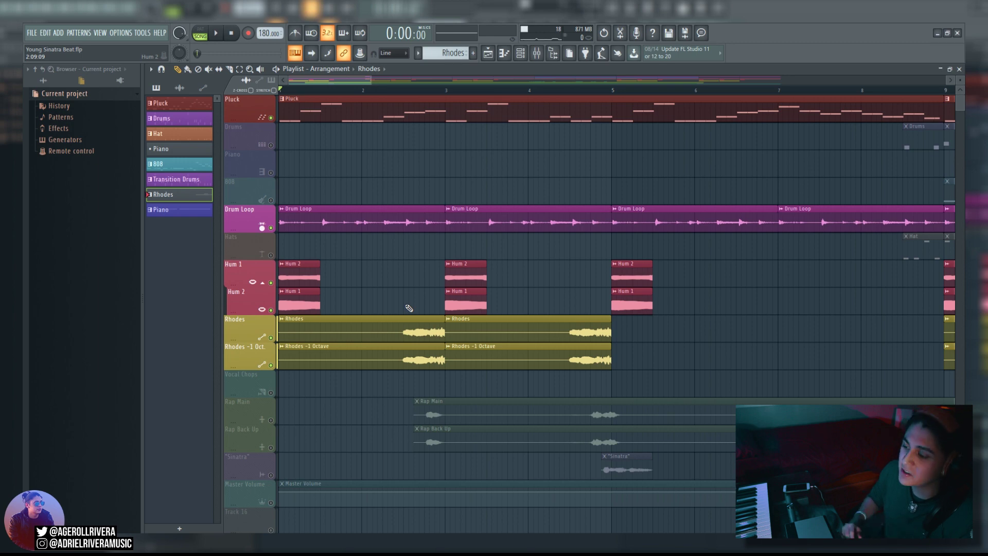
key(space)
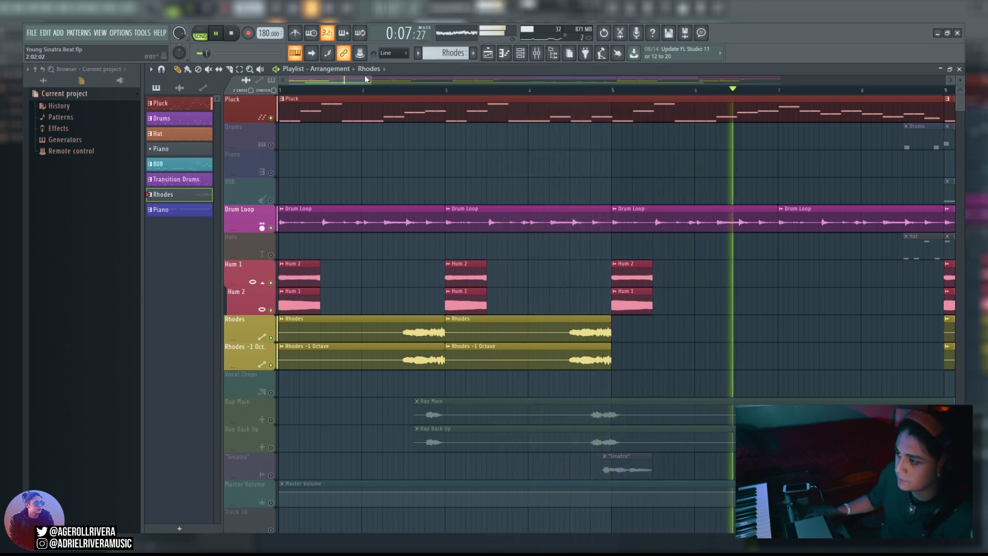
key(space)
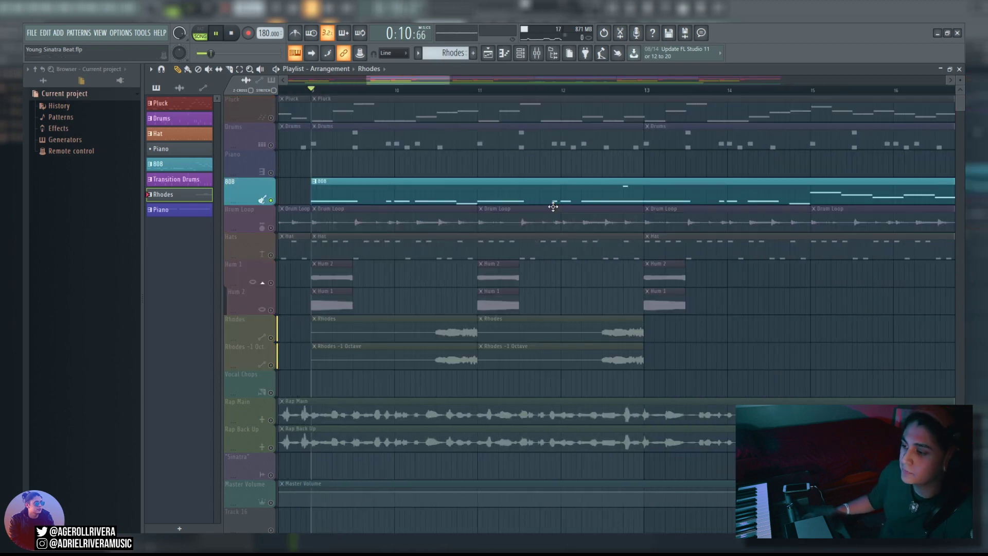
Step: Audition the soloed 808 track from bar 9 through the end of its first pattern clip
key(space)
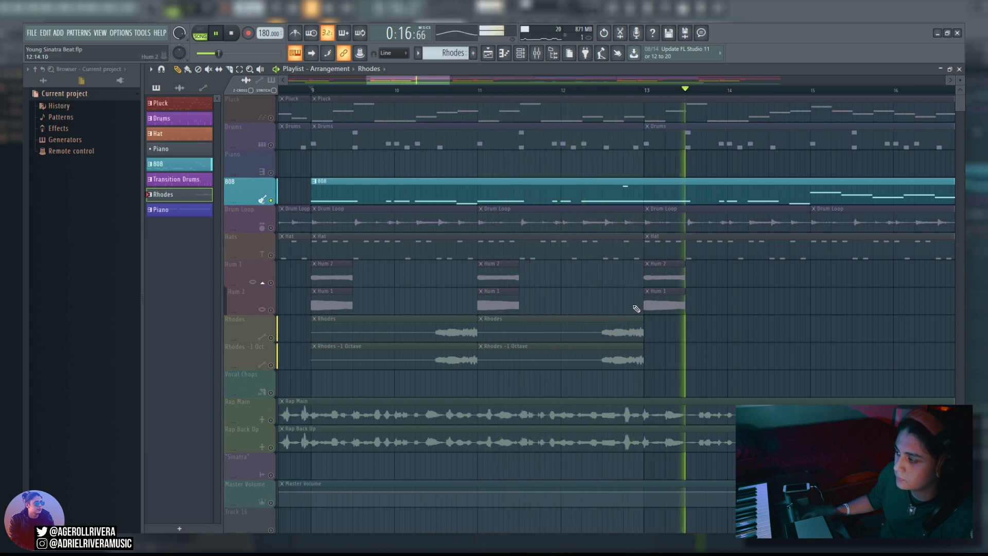
drag(451, 81, 499, 85)
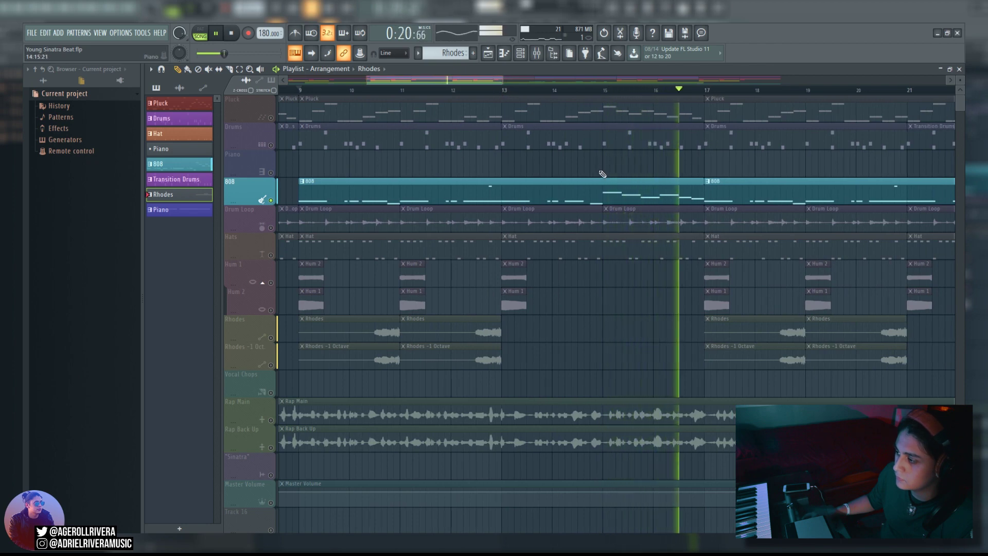
key(space)
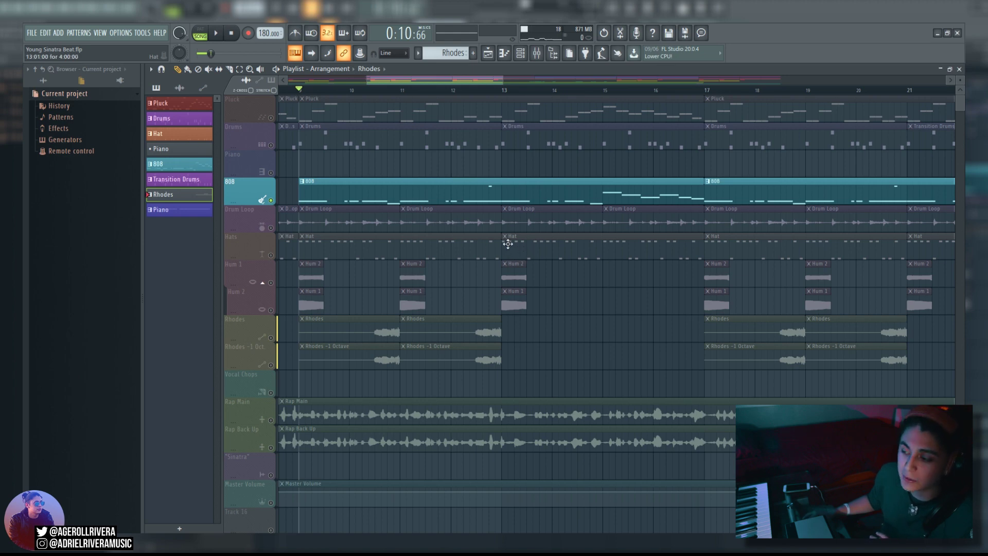
Step: Unmute the Drum Loop track, audition it with the 808 from bar 9, and mute it again
click(242, 216)
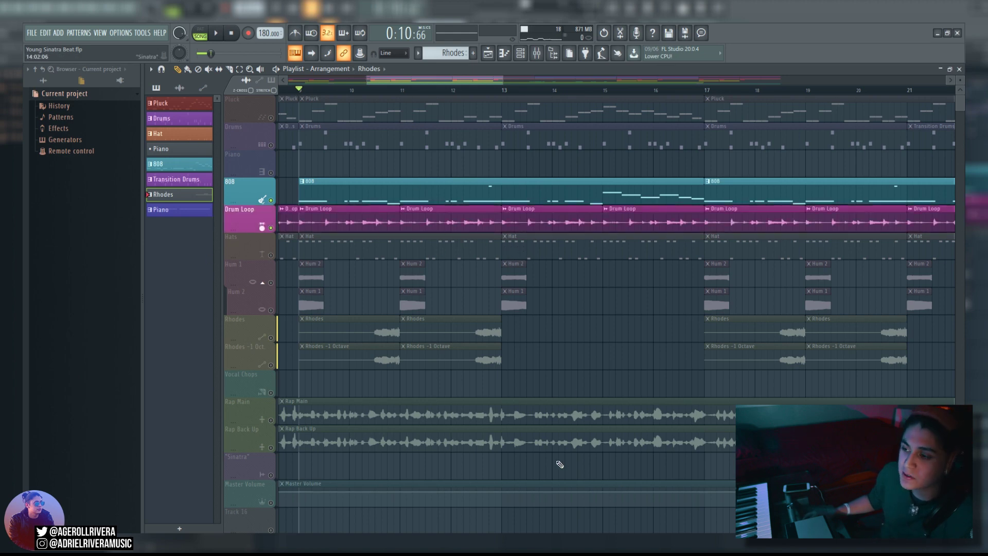
key(space)
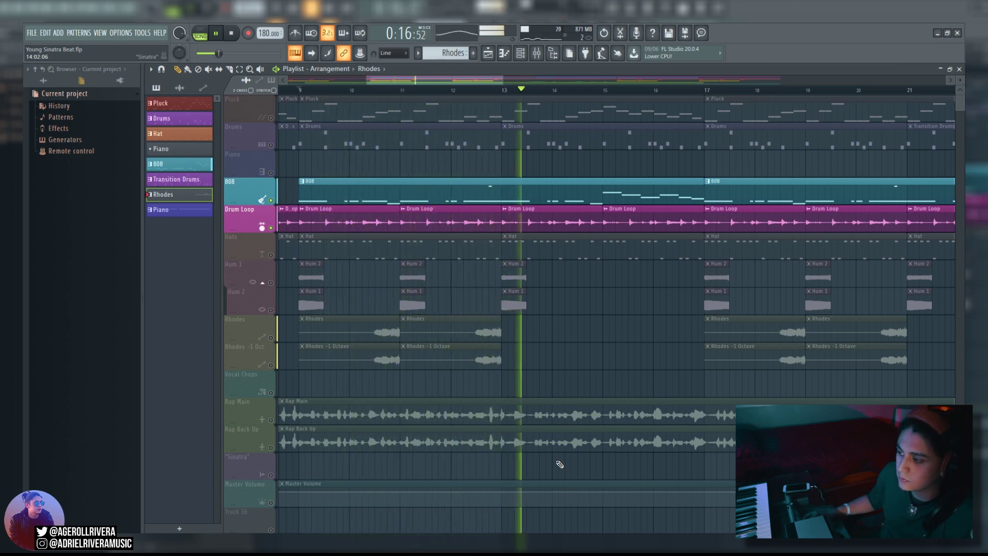
key(space)
click(271, 227)
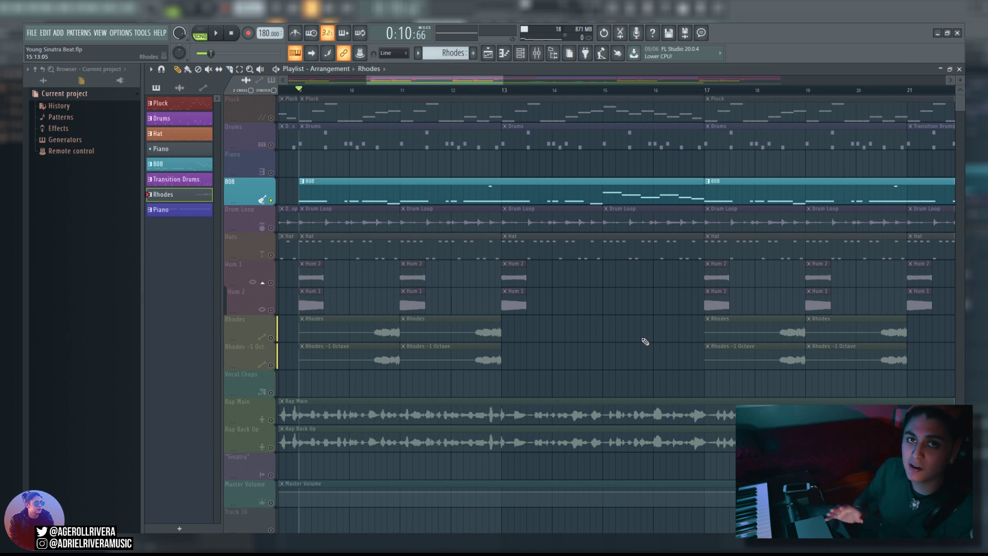
Step: Audition the 808 on its own again from bar 9, pausing and resuming within bar 12
key(space)
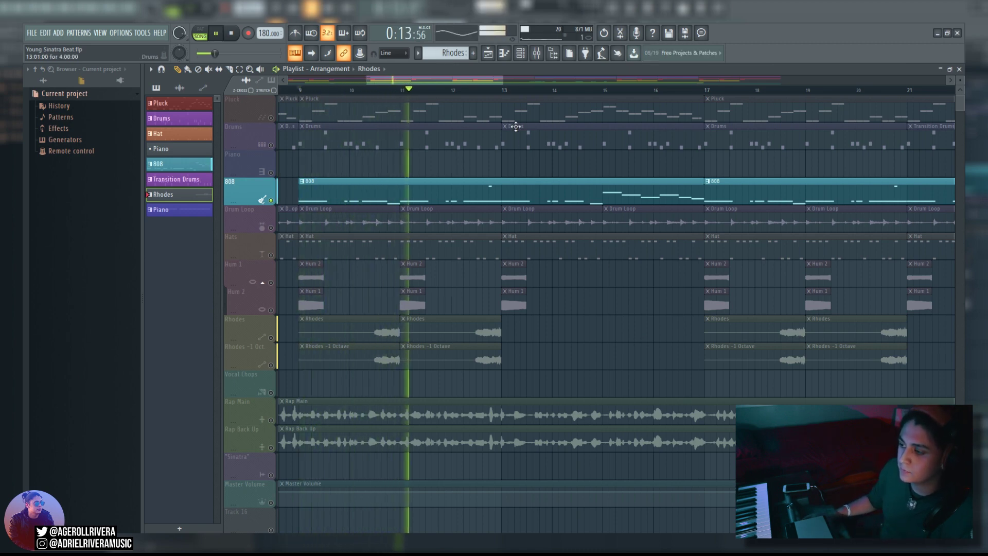
key(space)
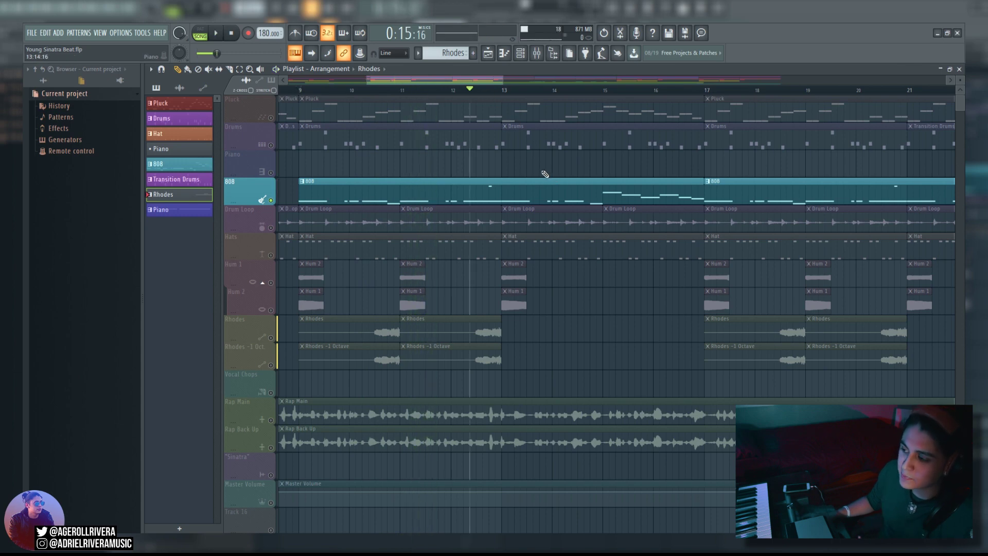
key(space)
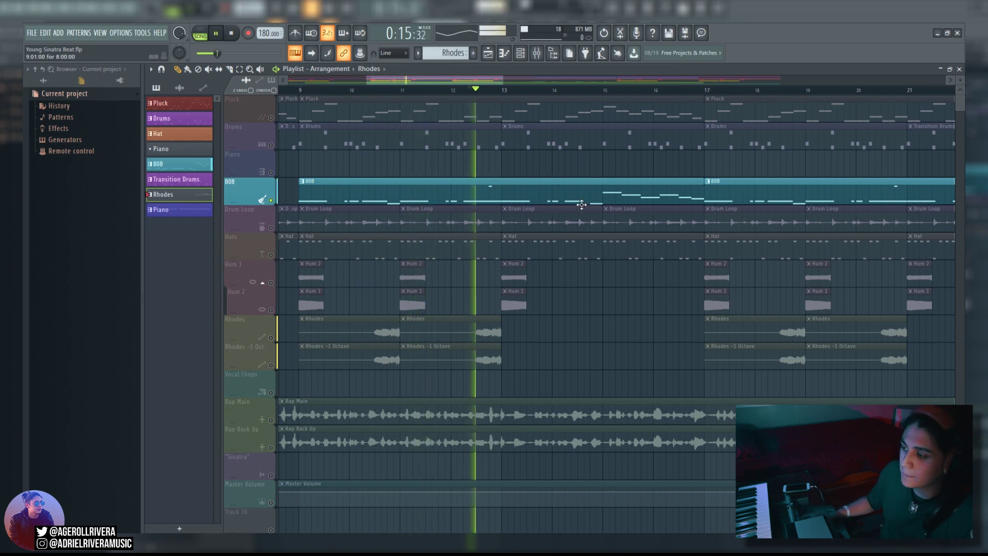
key(space)
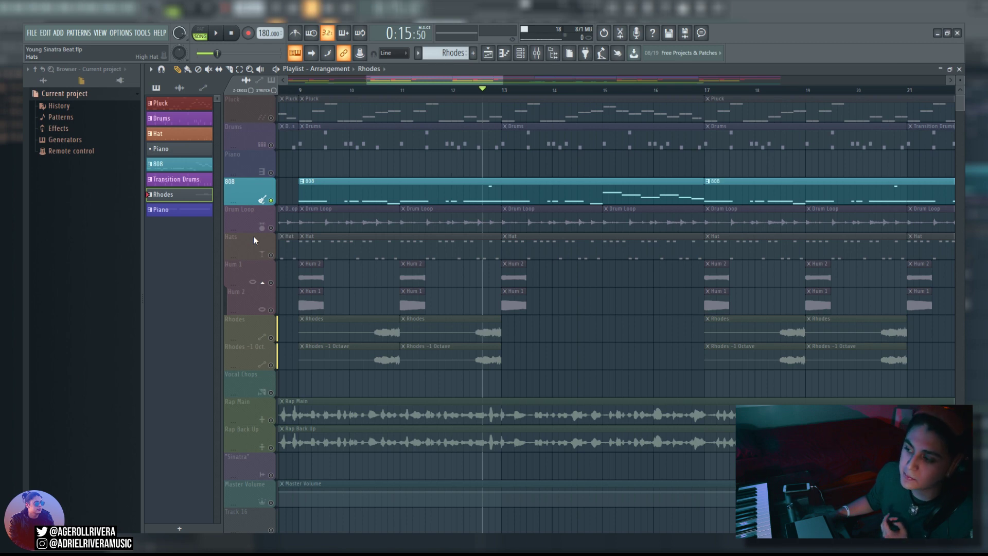
Step: Unmute the Pluck, Drums, Drum Loop, Hats, hum and Rhodes tracks and audition them with the 808 from bar 9
drag(271, 254, 271, 145)
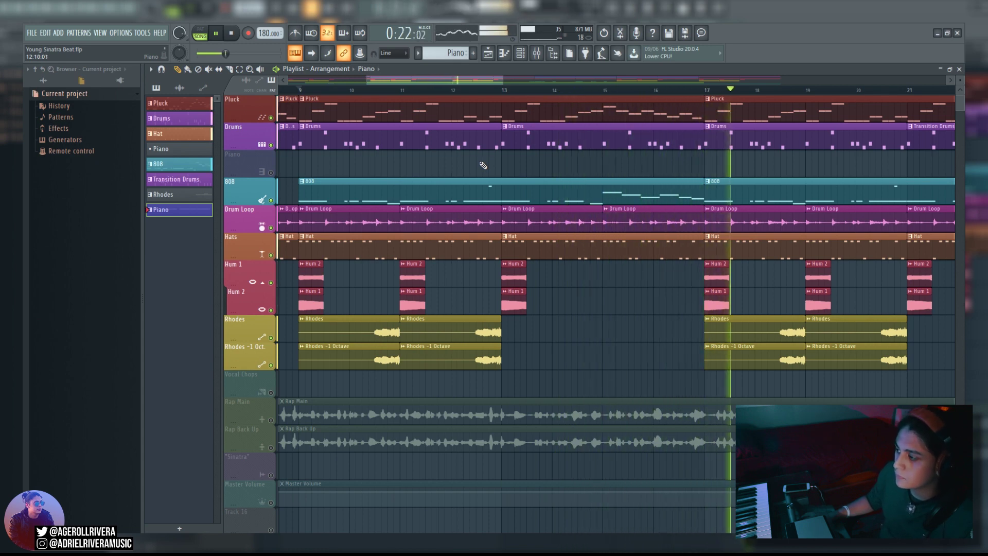
key(space)
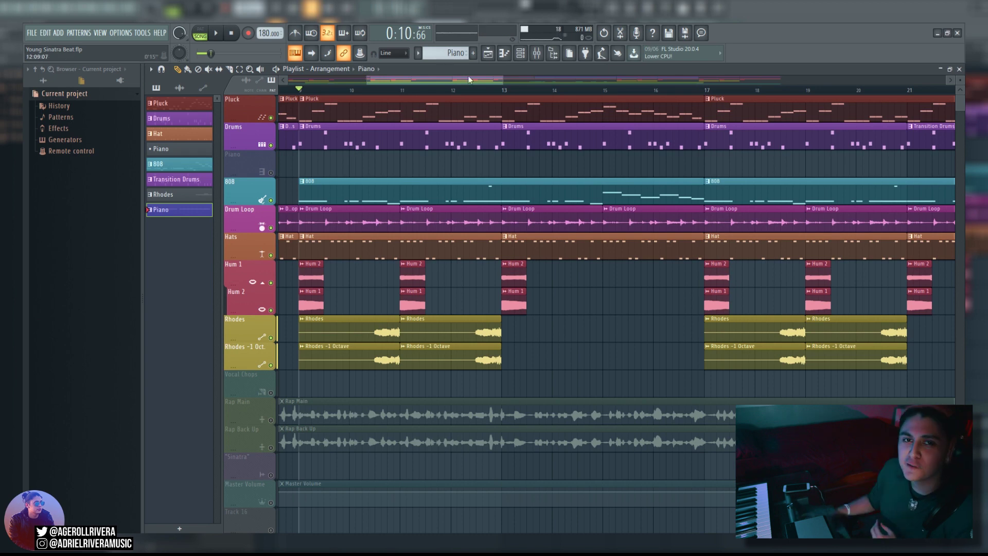
Step: Unmute the Piano and Vocal Chops tracks and audition the full beat from within bar 24 into bar 34
scroll(372, 307, down, 5)
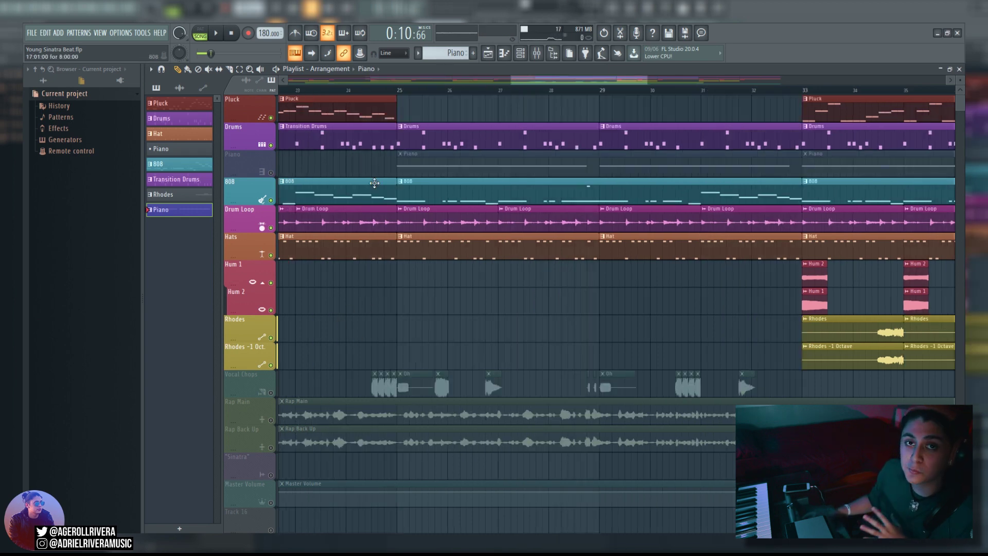
click(364, 90)
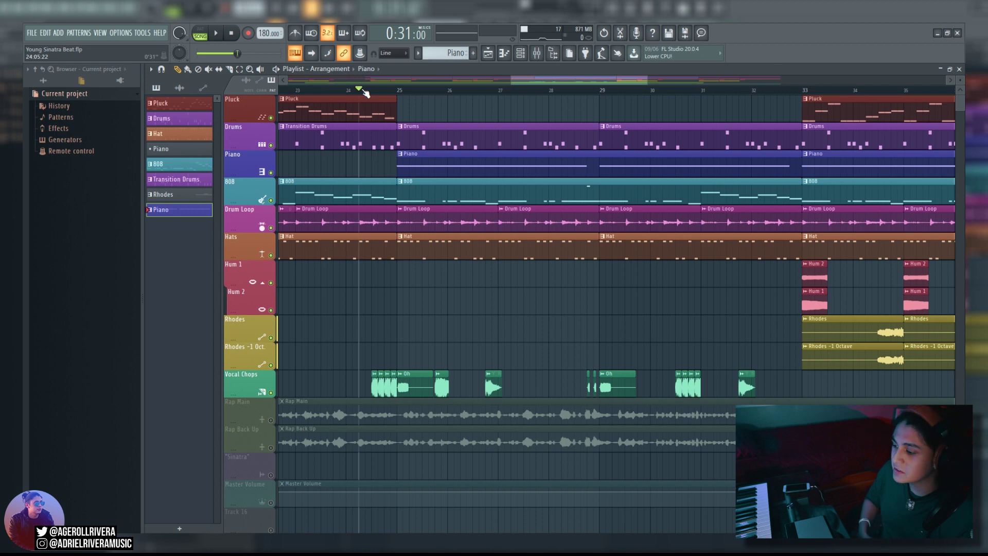
key(space)
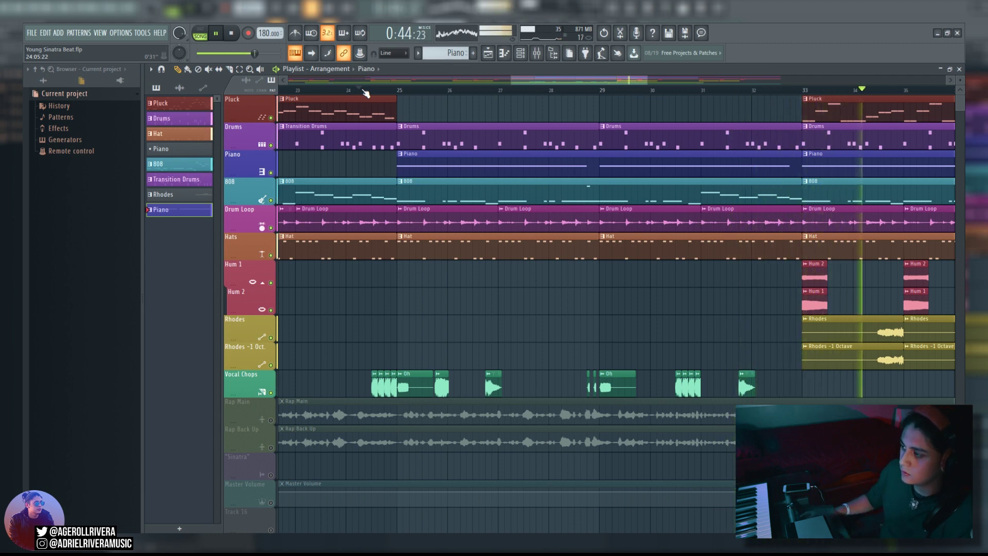
key(space)
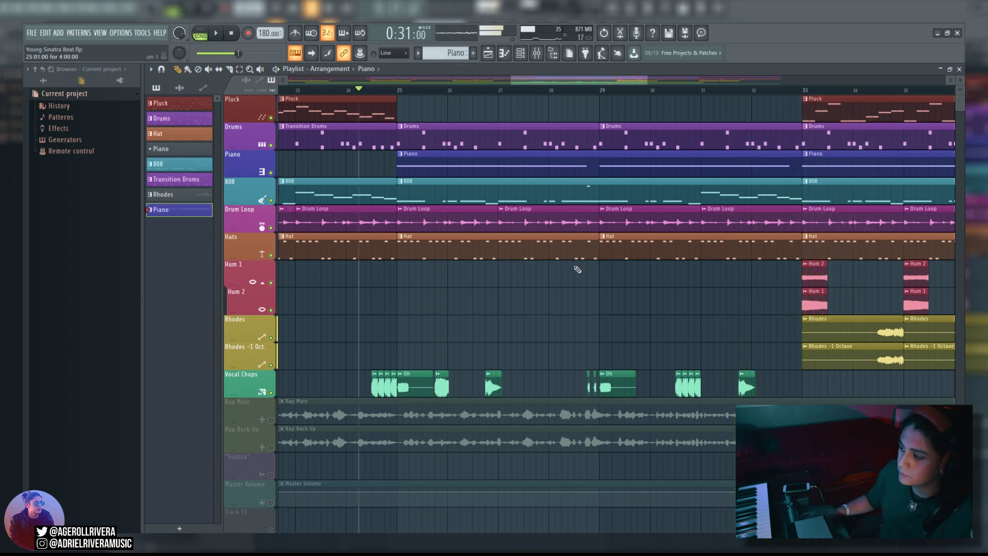
Step: Solo the Vocal Chops track and audition its clips from within bar 24
click(404, 127)
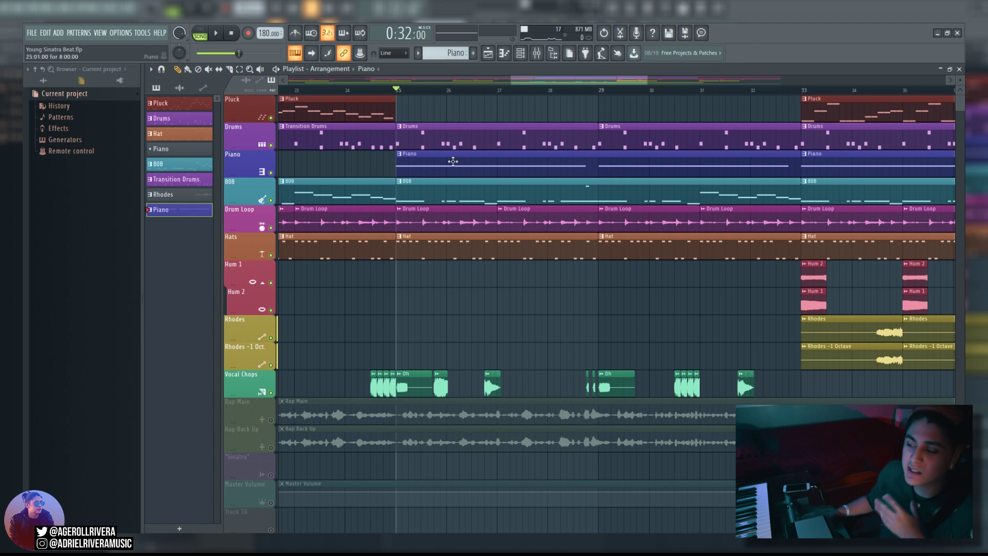
ctrl+click(270, 172)
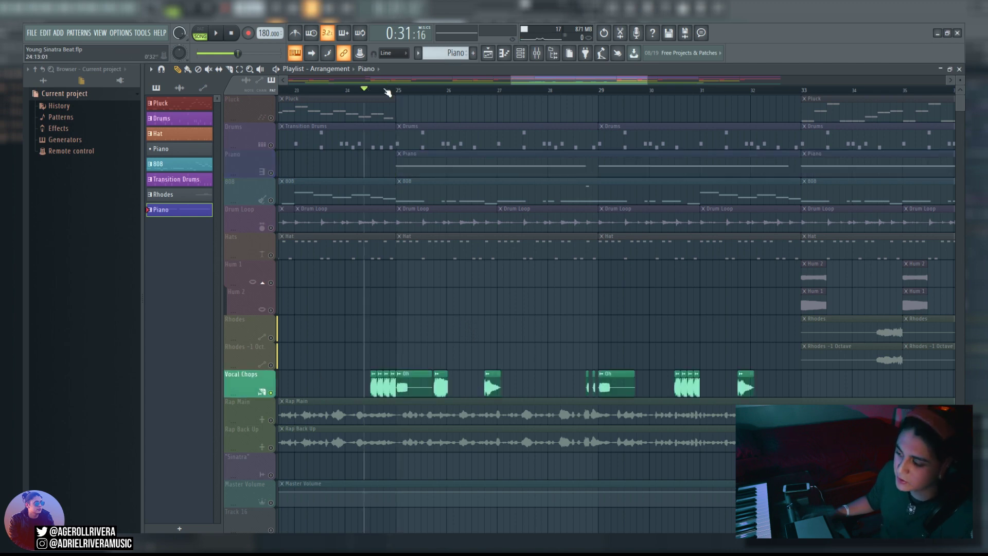
key(space)
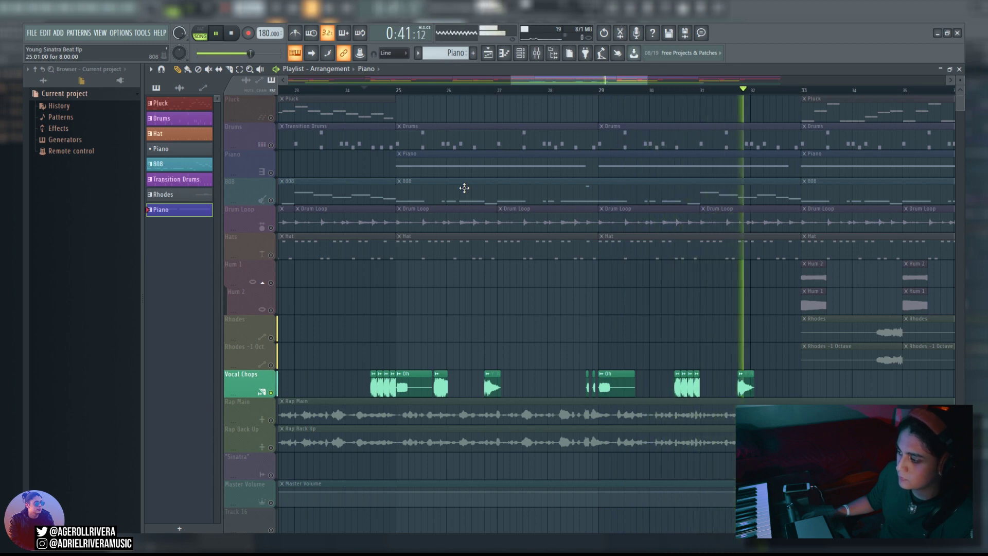
key(space)
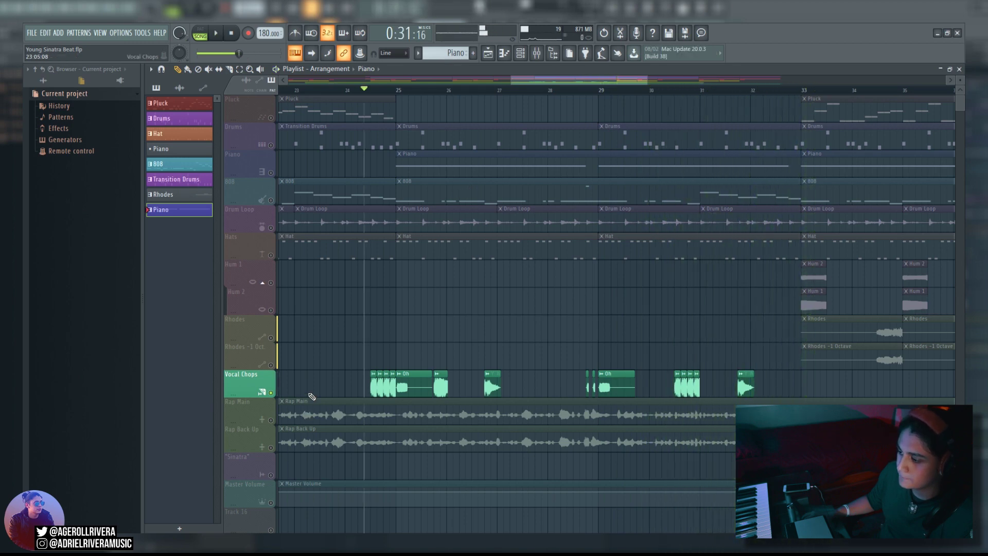
Step: Solo the Drums track and audition the end of the Transition Drums clip from within bar 23 into bar 25
drag(242, 185, 242, 242)
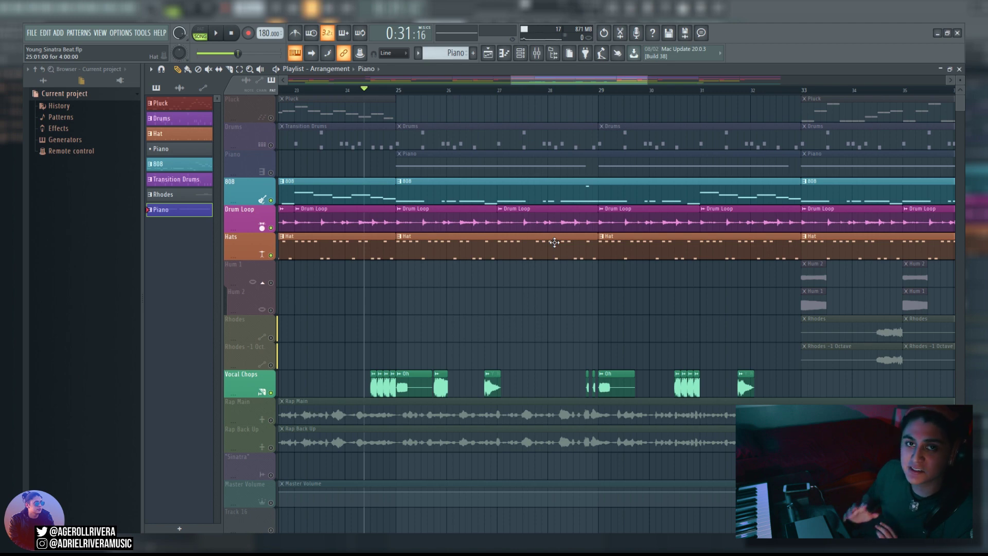
right_click(275, 149)
scroll(360, 155, left, 3)
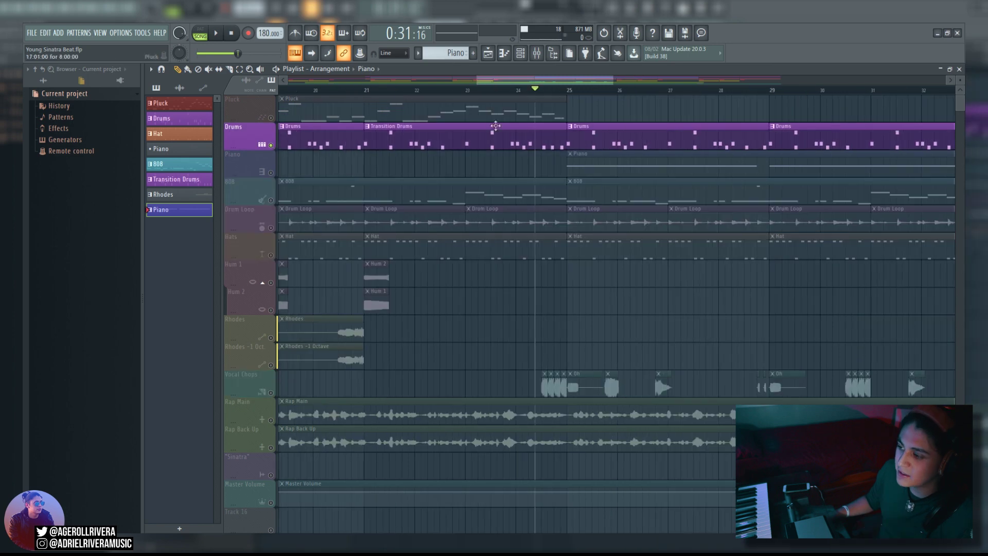
click(367, 92)
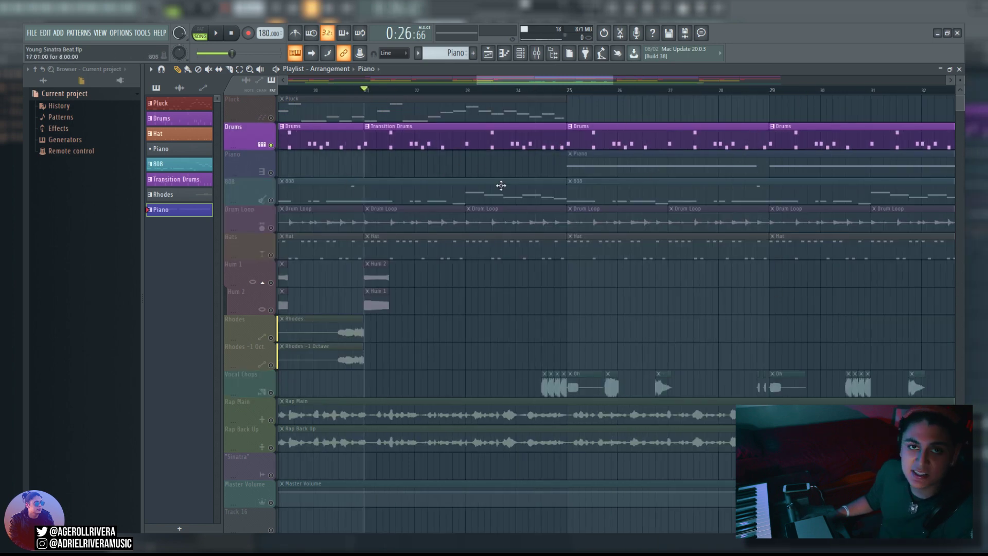
click(505, 93)
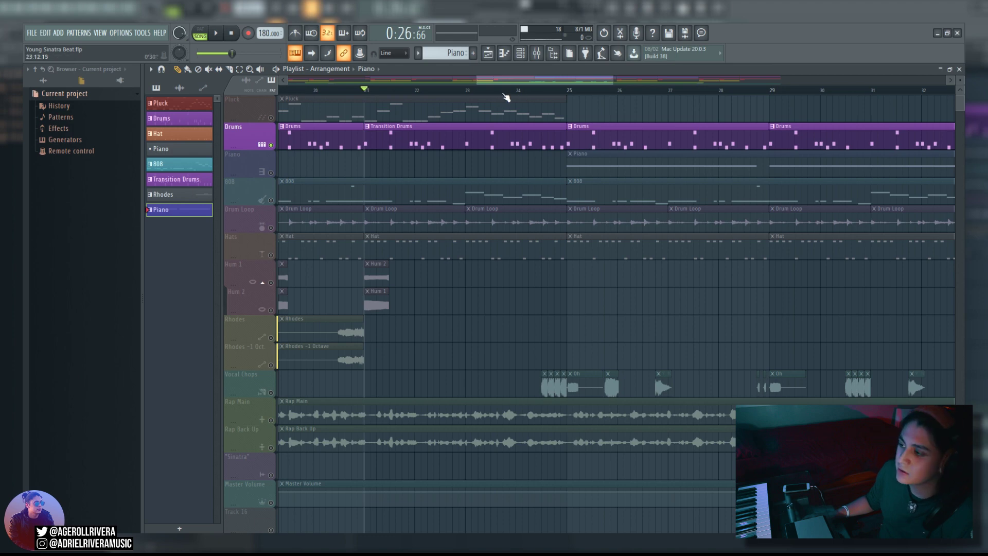
key(space)
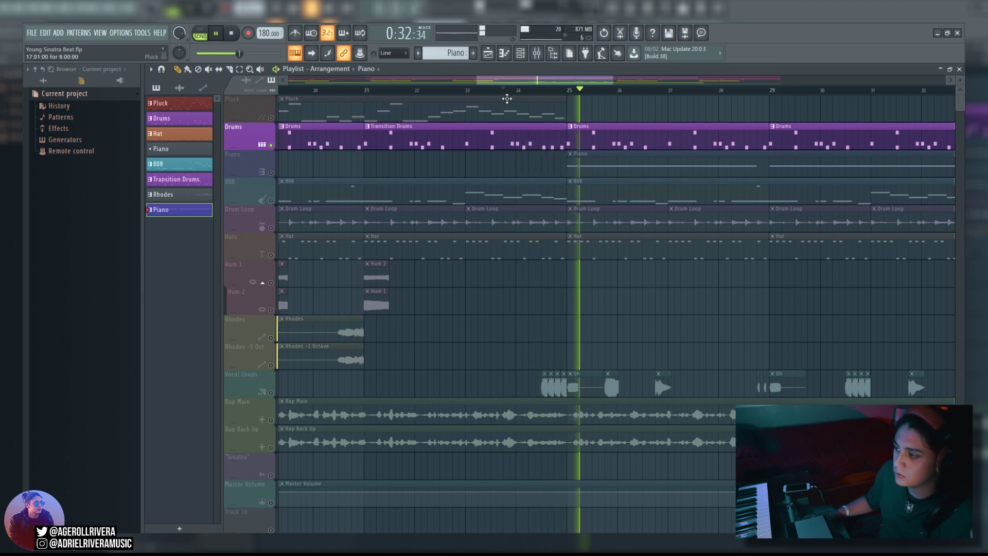
key(space)
Step: Unmute the Vocal Chops track and audition it together with the Drums from within bar 23
double_click(536, 385)
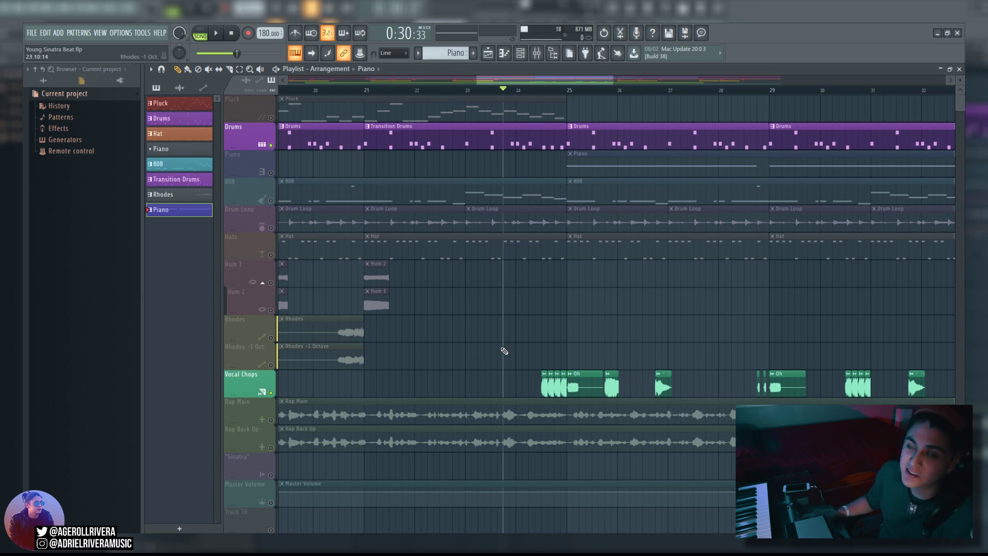
key(space)
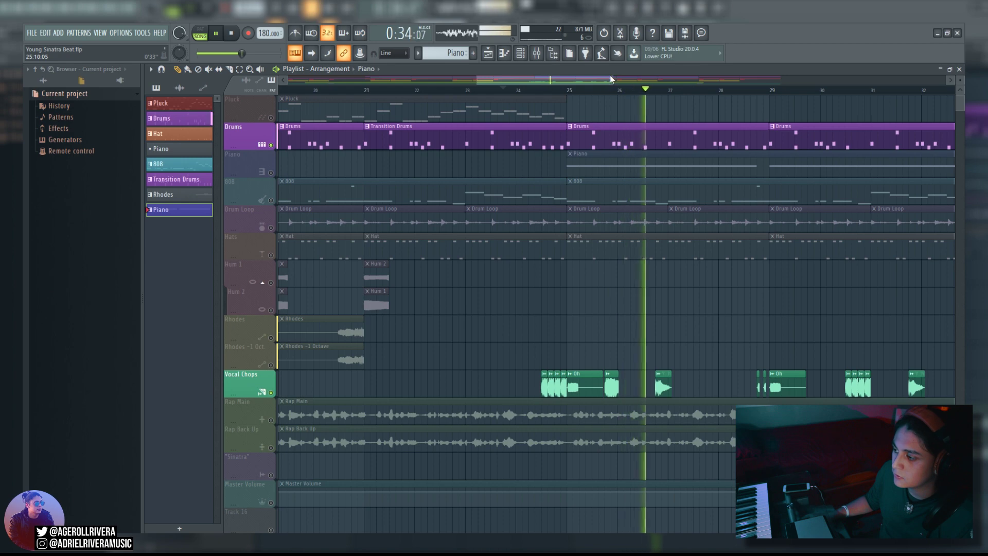
key(space)
Step: Unmute all tracks, place the playhead in bar 33 and examine the arrangement through its ending
drag(613, 79, 723, 80)
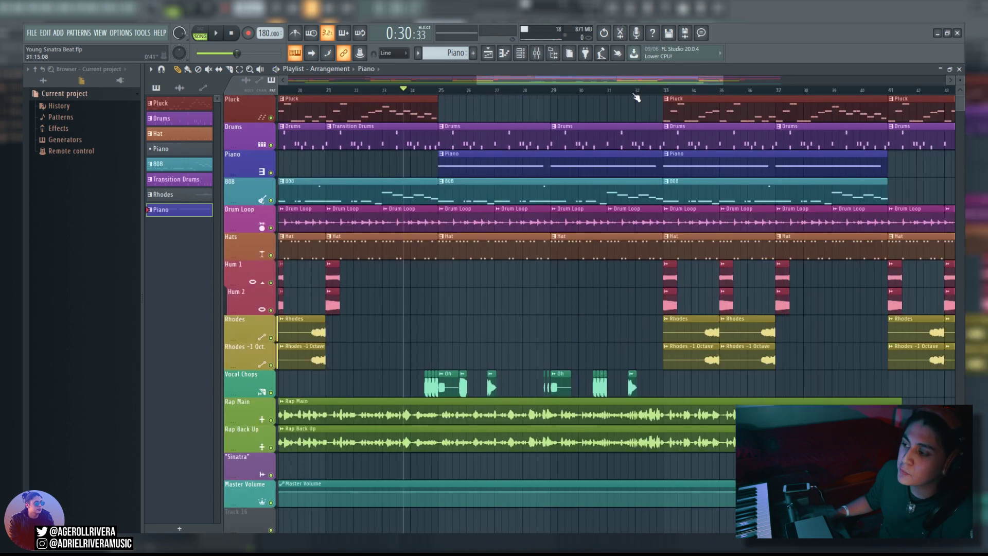
drag(644, 91, 666, 89)
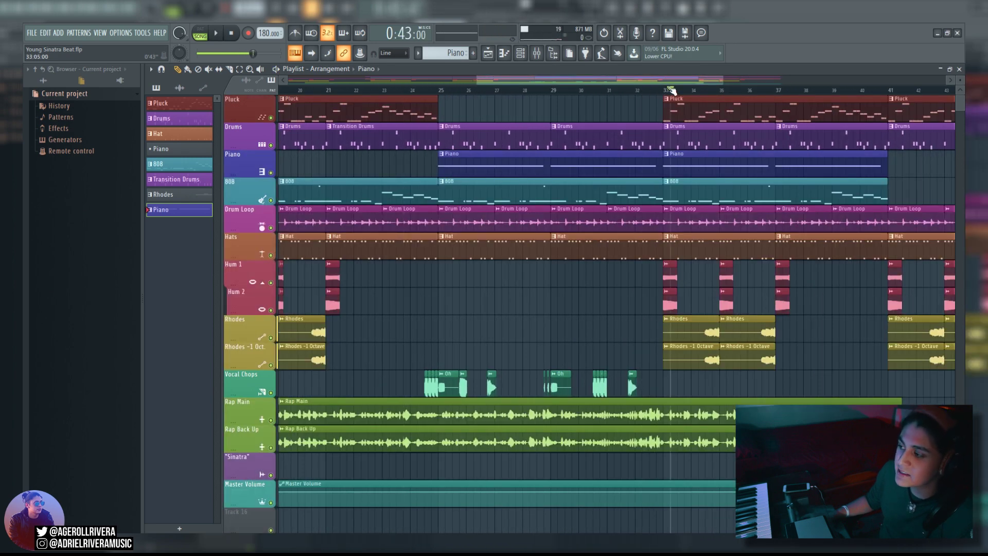
scroll(666, 276, right, 5)
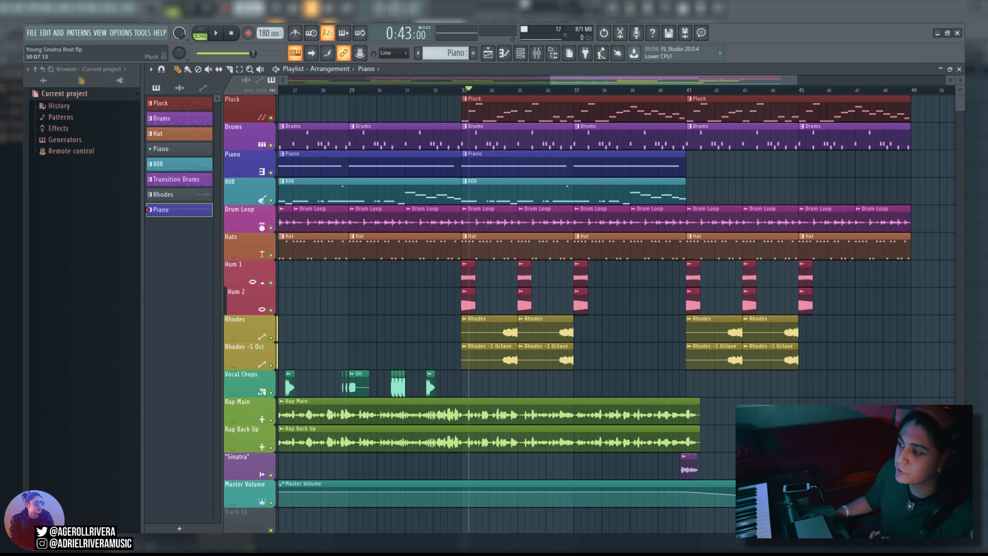
Step: Solo the "Sinatra" track and audition its first vocal clip from within bar 4
drag(620, 79, 512, 82)
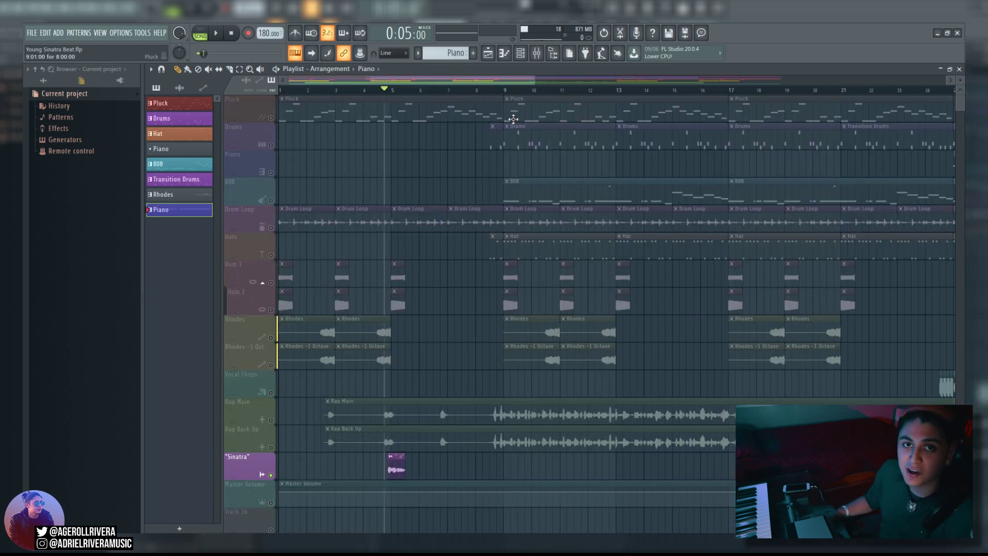
key(space)
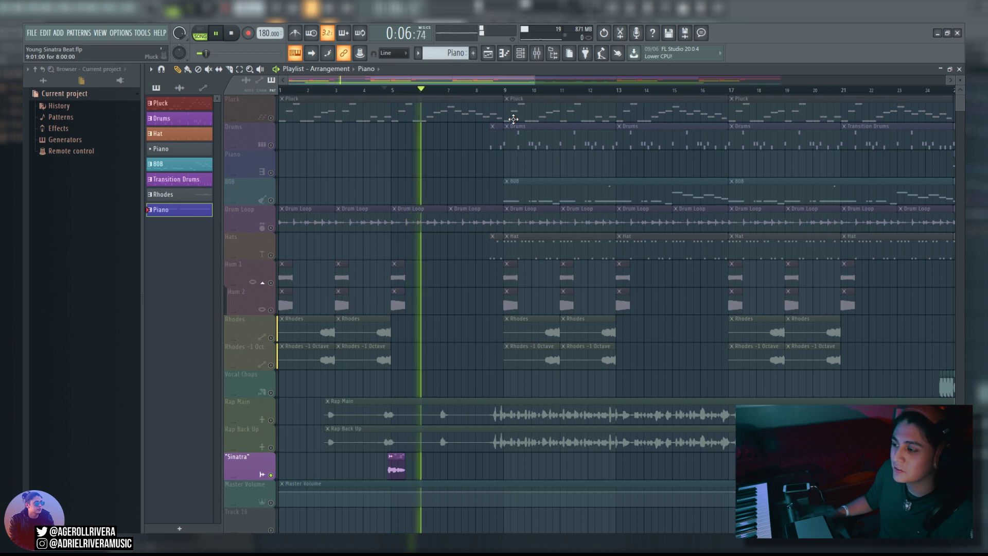